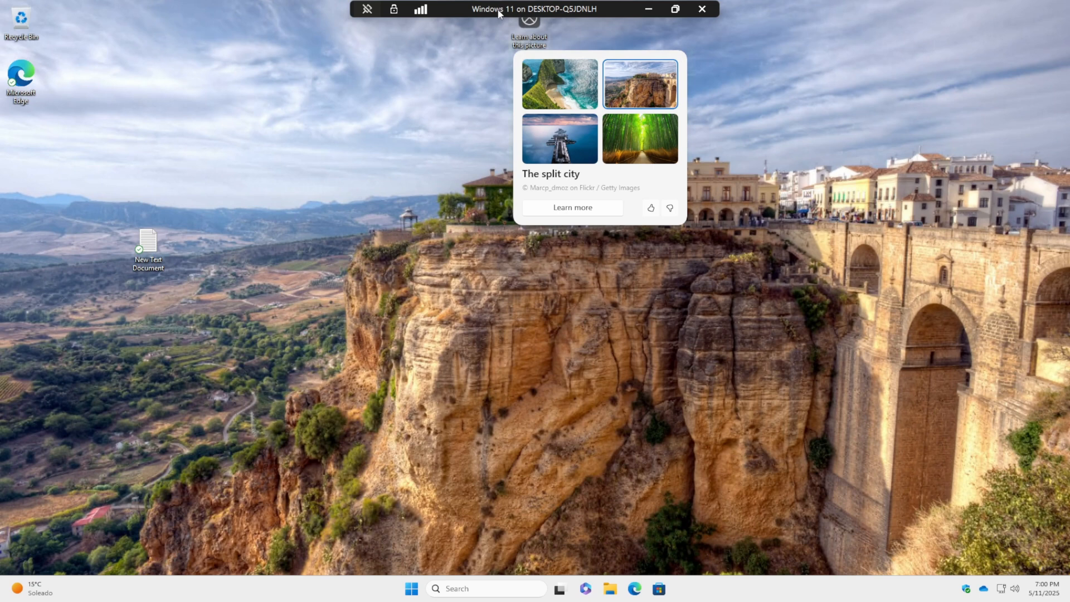
Switch from the virtual machine to the Microsoft Intune admin center in Chrome and open the list of Windows apps.
double_click(498, 13)
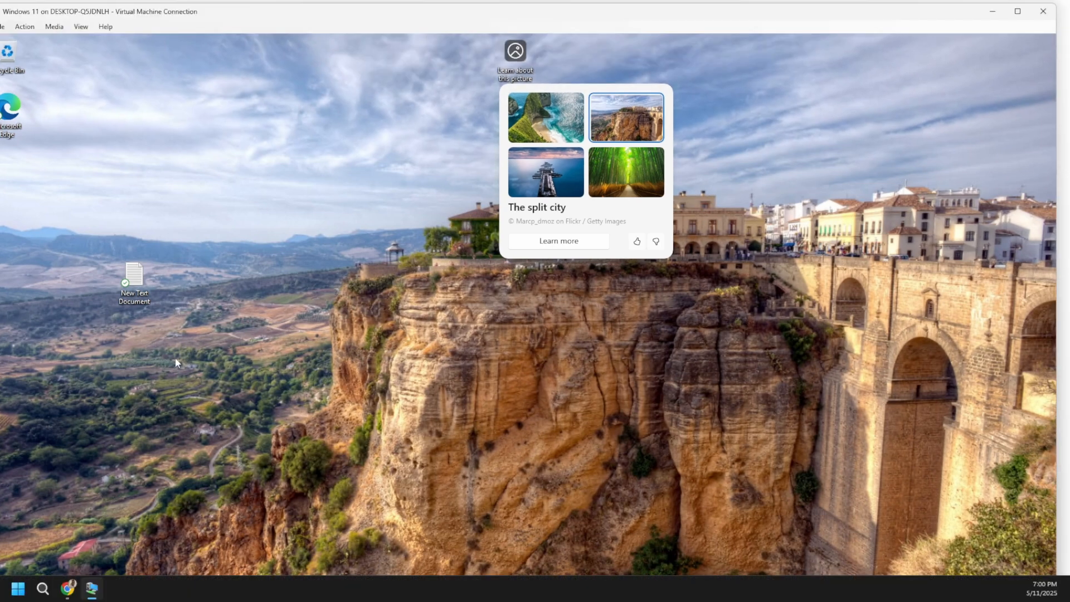
mouse_move(71, 597)
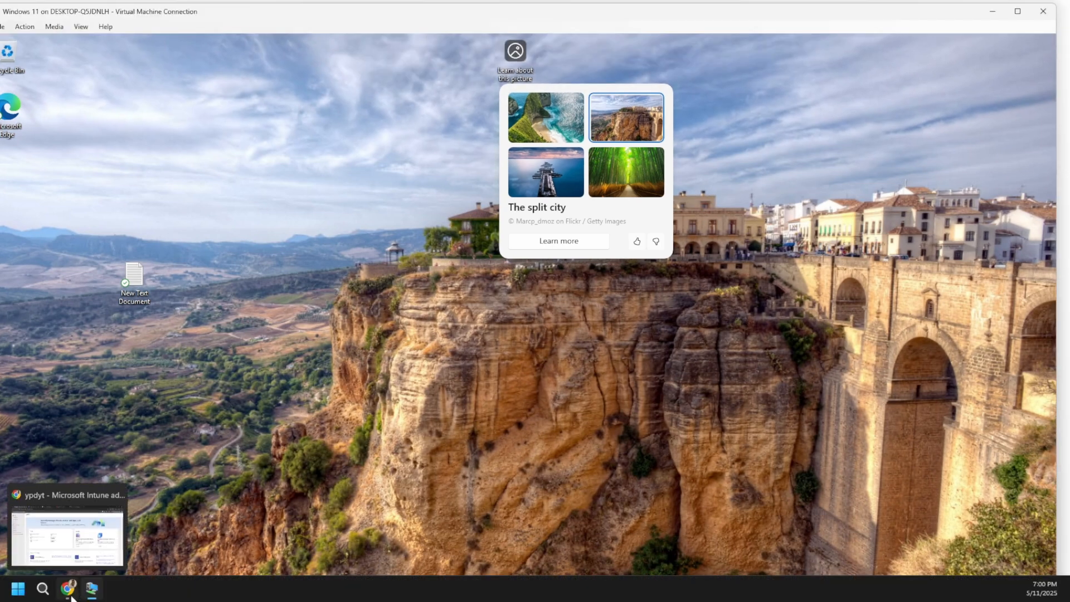
left_click(68, 558)
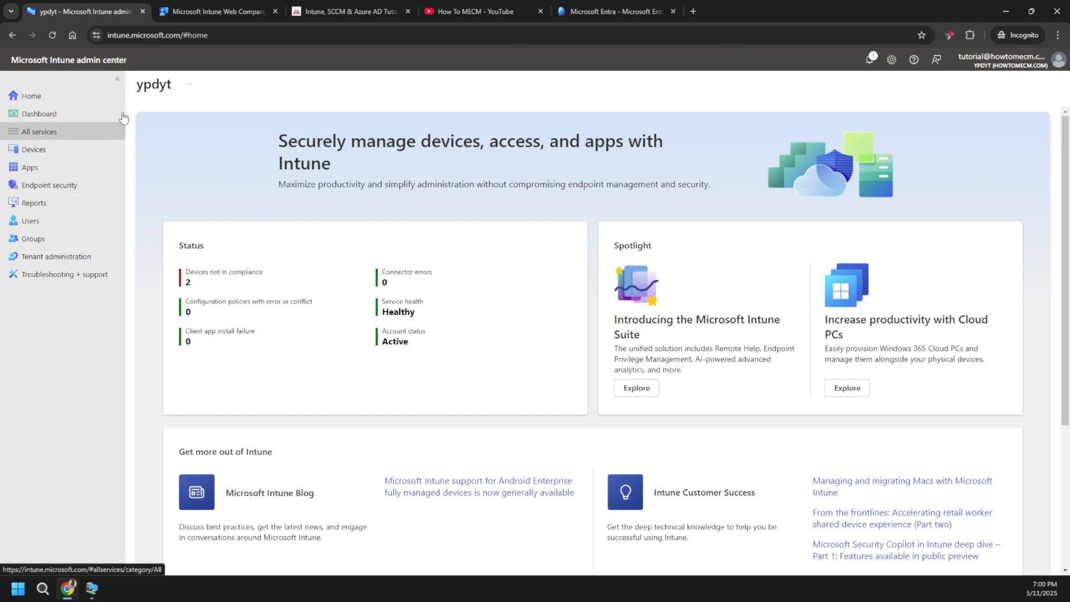
left_click(49, 171)
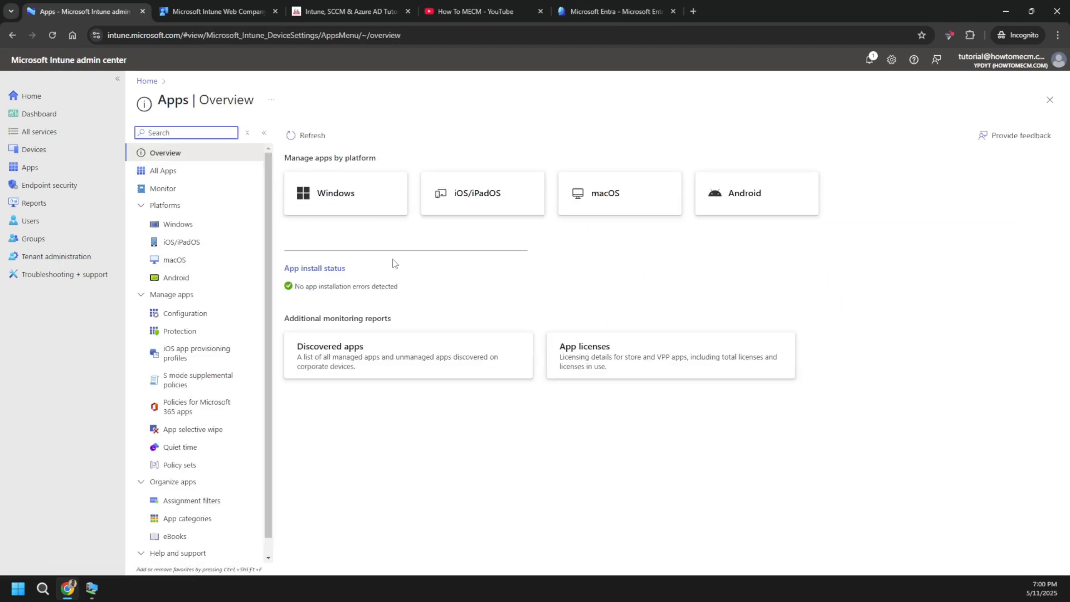
left_click(178, 225)
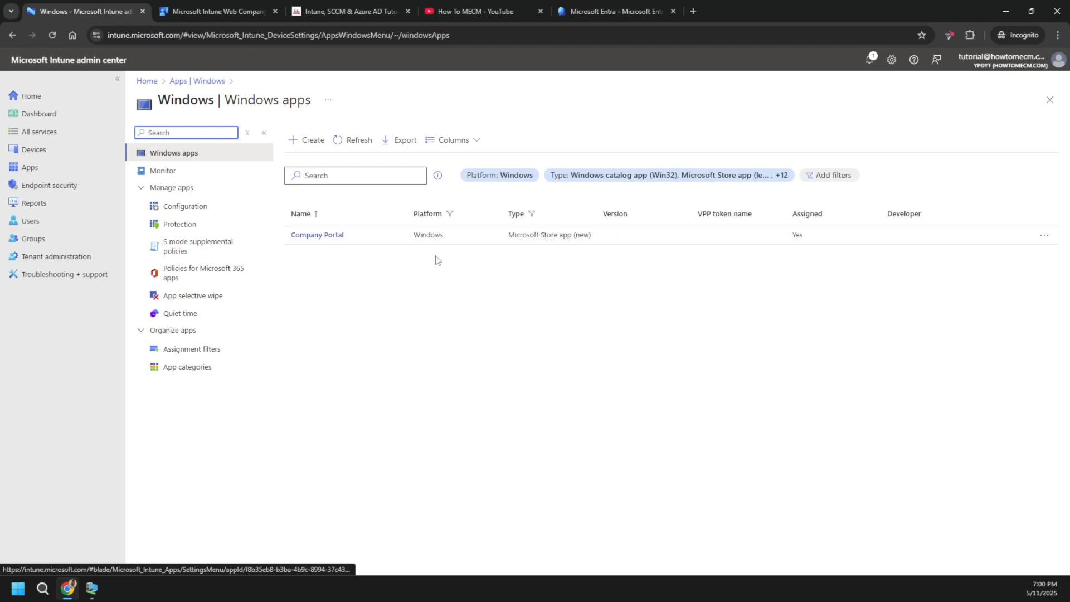
Start creating a Windows app with the app type Microsoft Store app (new).
left_click(302, 145)
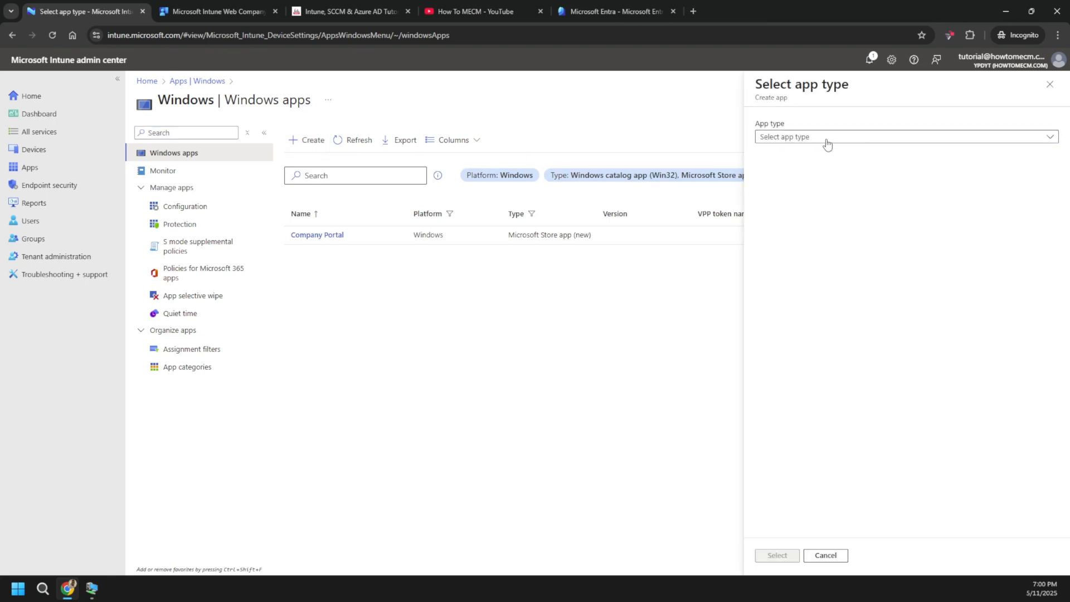
left_click(828, 140)
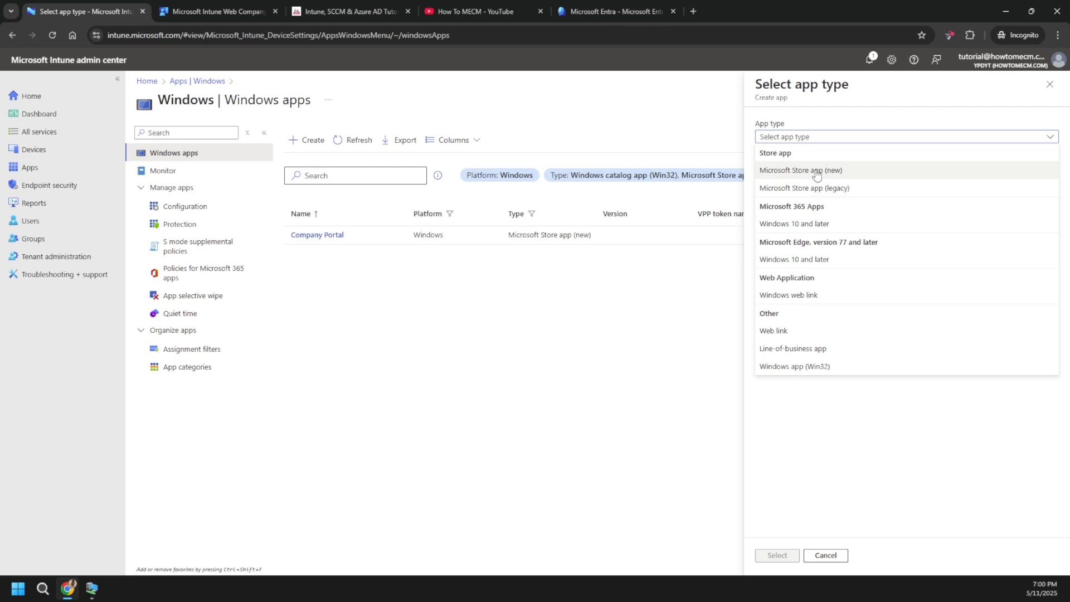
left_click(854, 174)
left_click(781, 556)
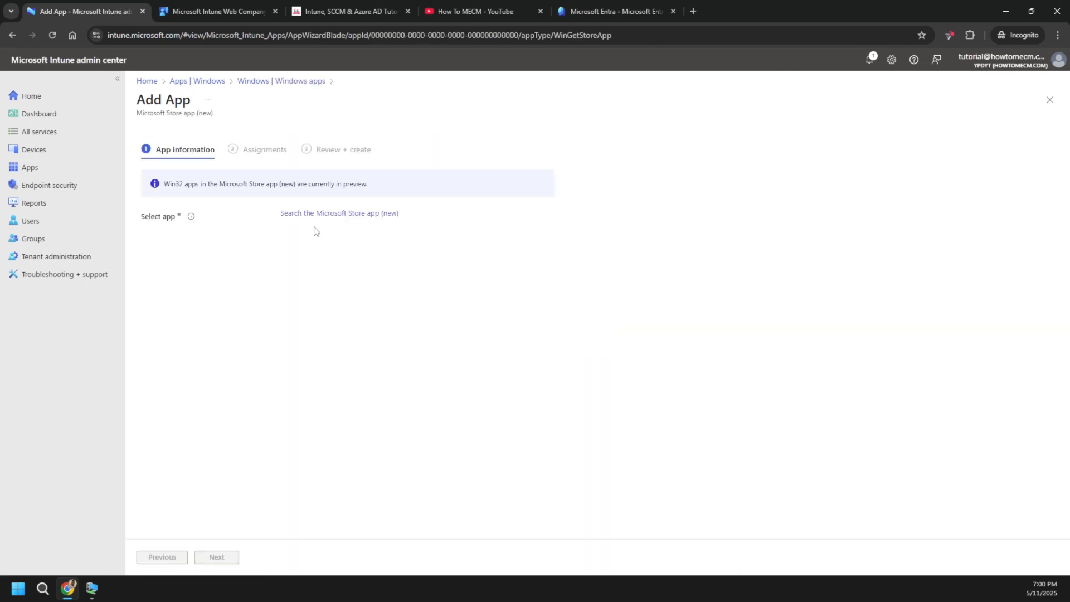
Search the Microsoft Store for "company portal" and select the Company Portal app from Microsoft Corporation.
left_click(336, 216)
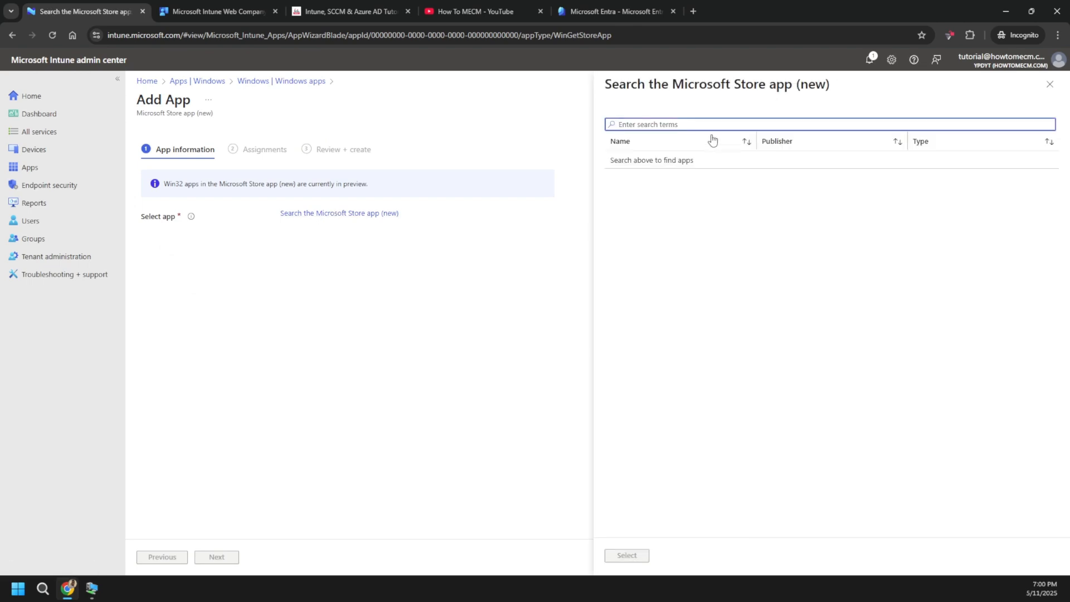
type("company portal")
left_click(654, 162)
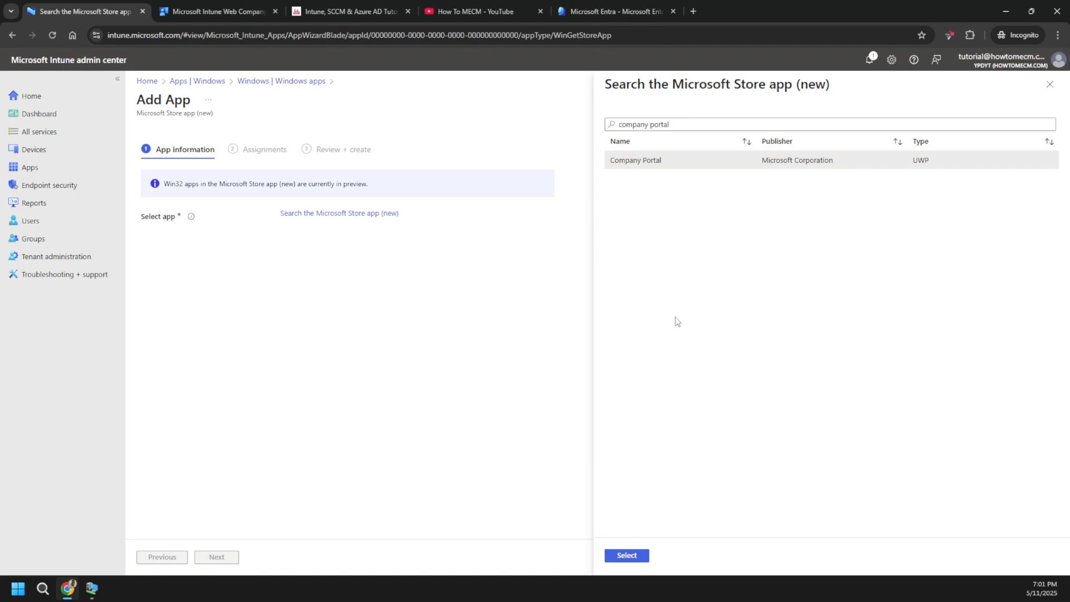
left_click(628, 556)
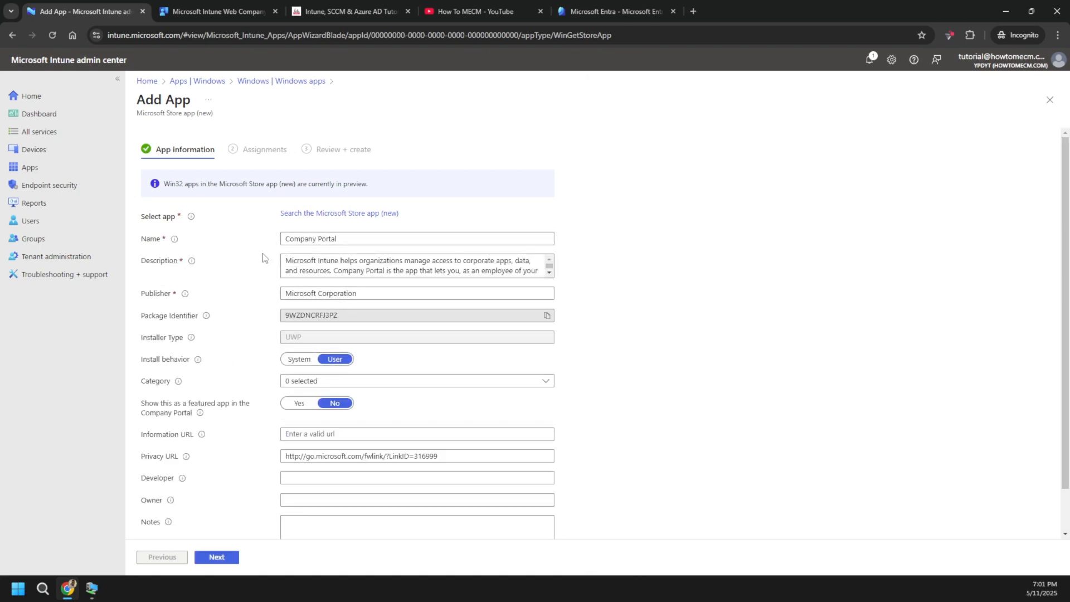
Set the Company Portal app's install behavior to System and its category to Computer management.
scroll(502, 267, "down", 2)
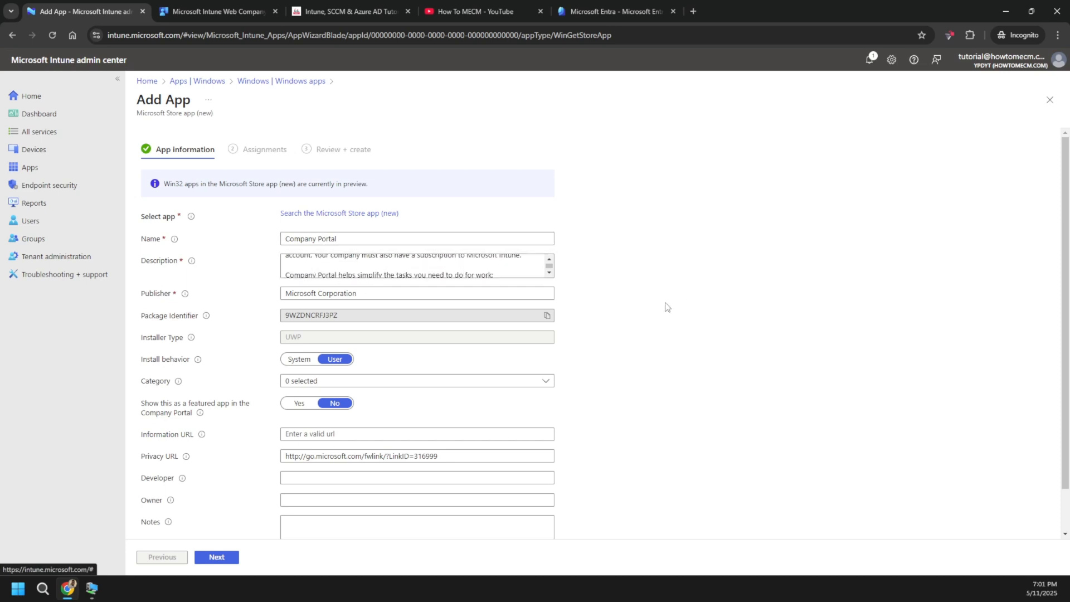
scroll(418, 267, "up", 3)
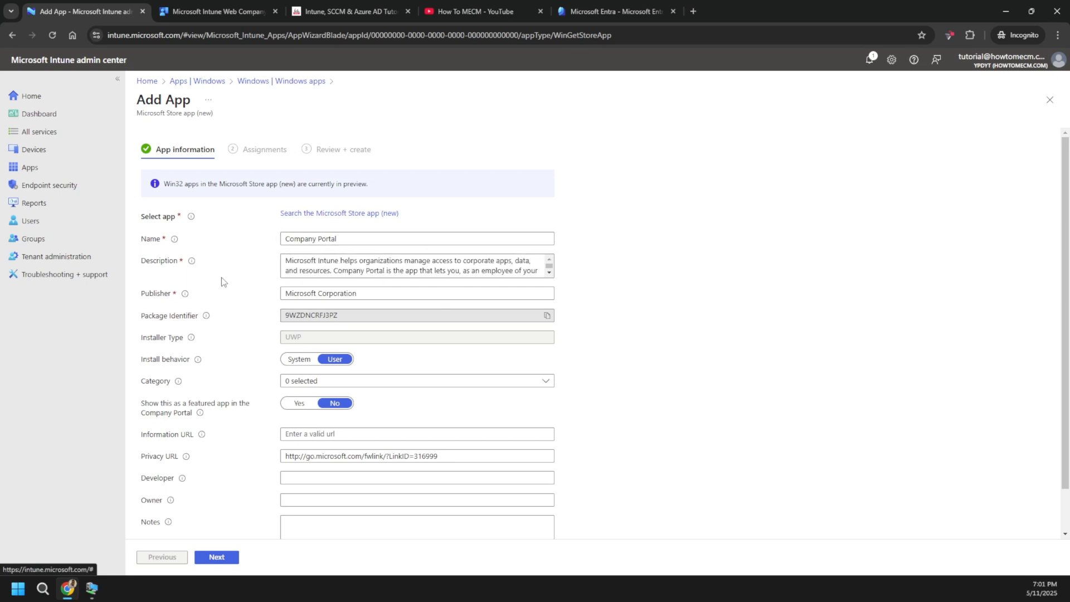
scroll(223, 281, "down", 1)
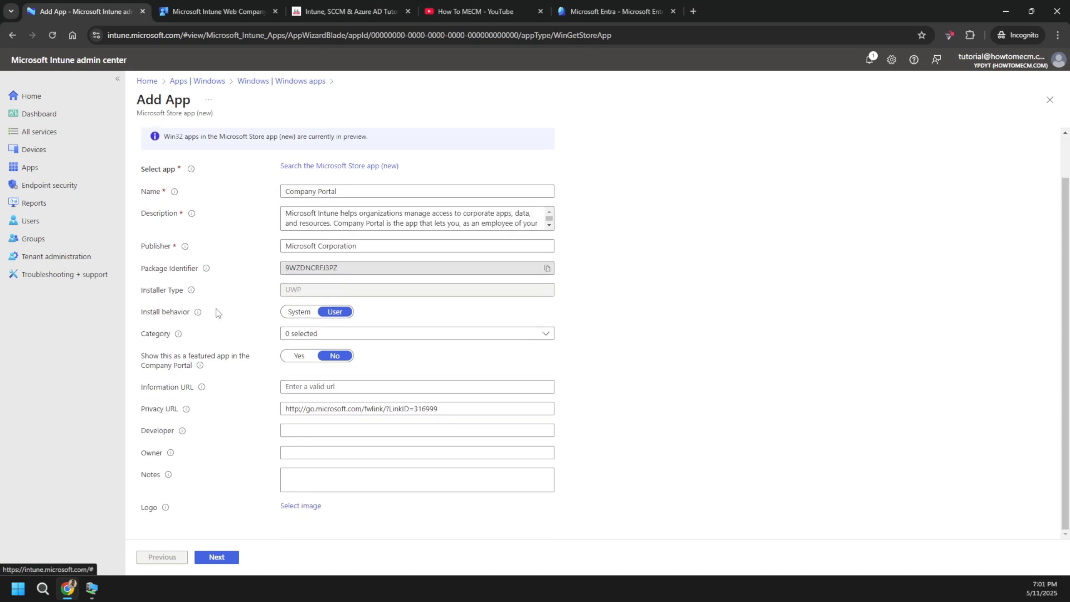
left_click(301, 314)
left_click(311, 335)
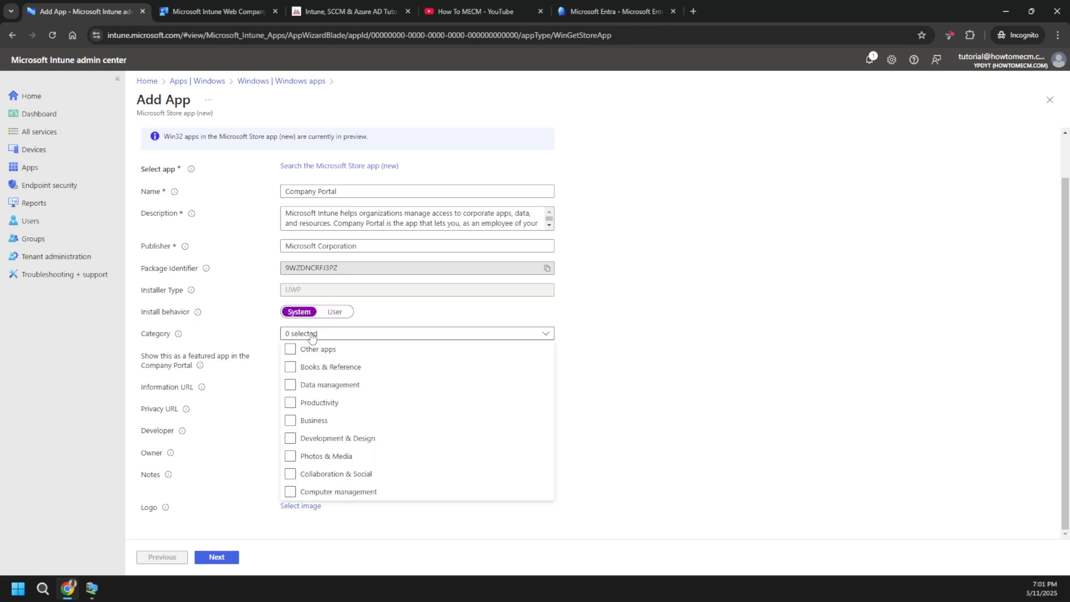
left_click(326, 493)
left_click(651, 385)
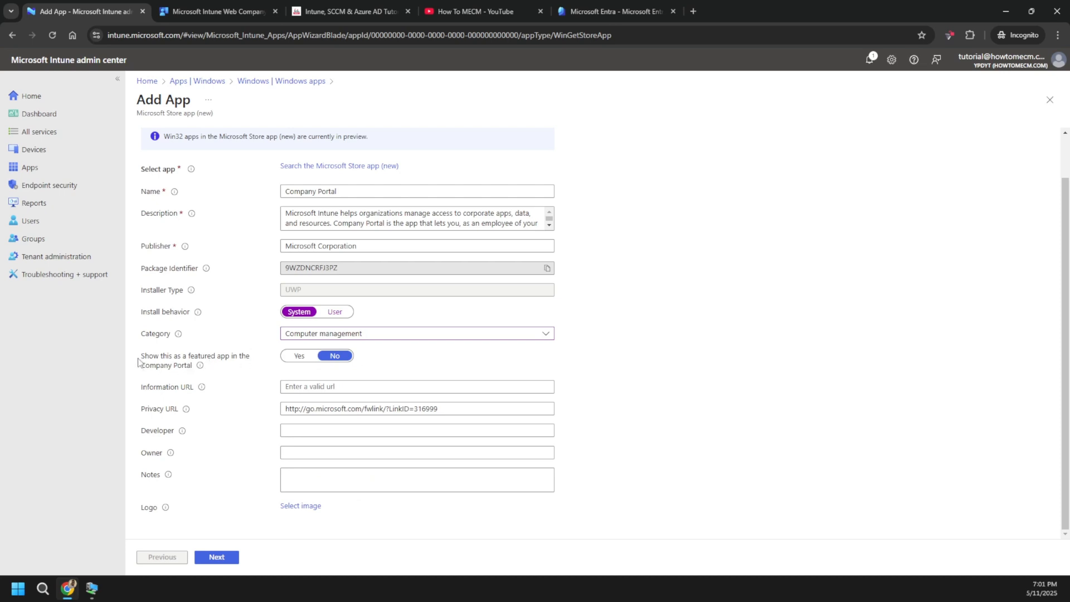
Read the explanation of the featured app option and continue to the assignments with the information URL left empty.
left_click_drag(138, 363, 215, 372)
left_click(201, 365)
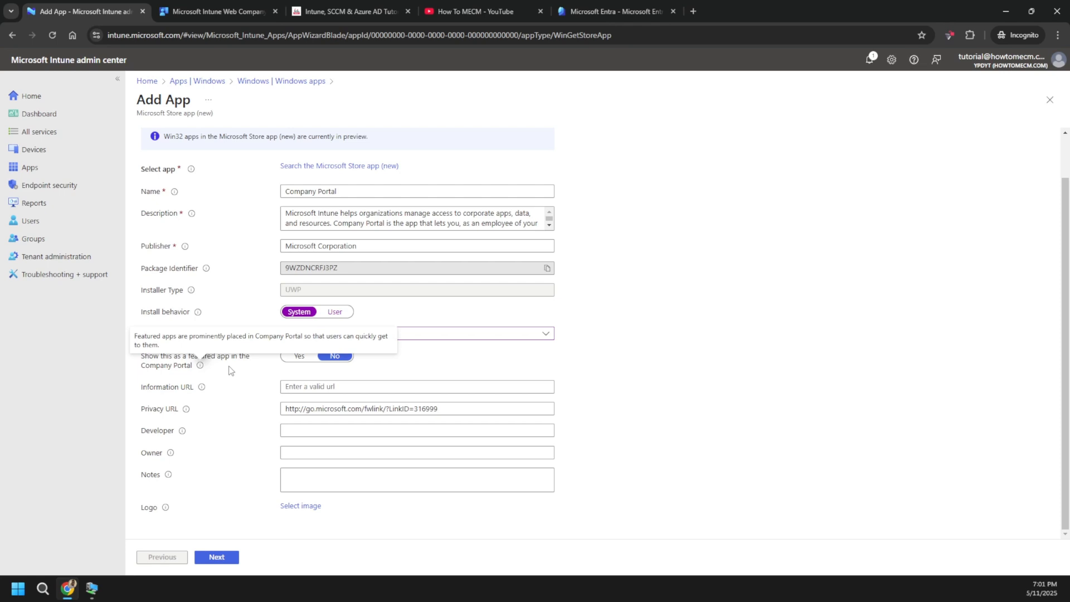
left_click(306, 387)
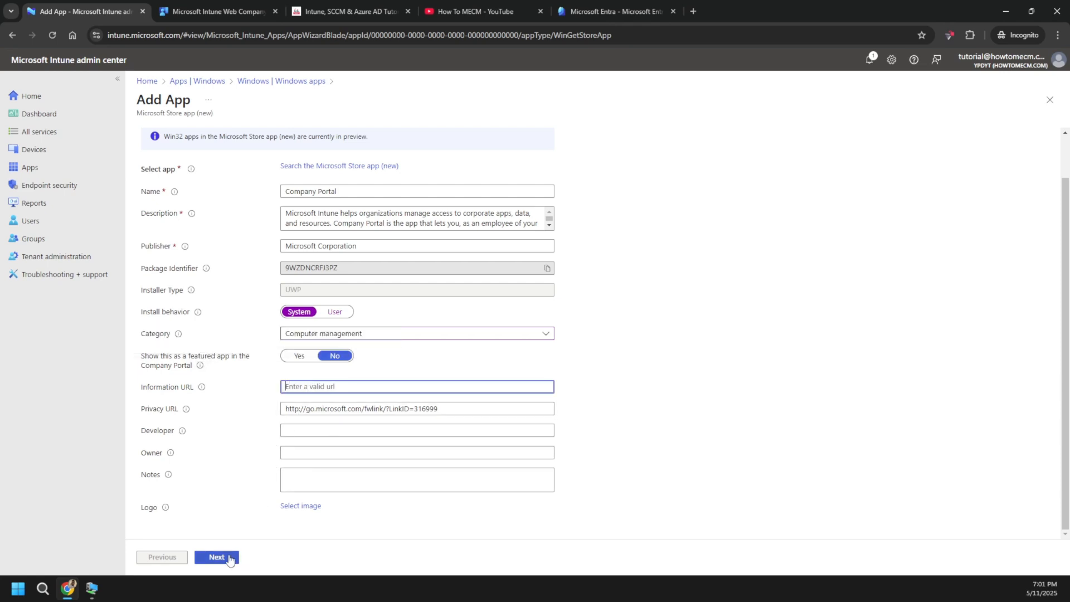
left_click(217, 557)
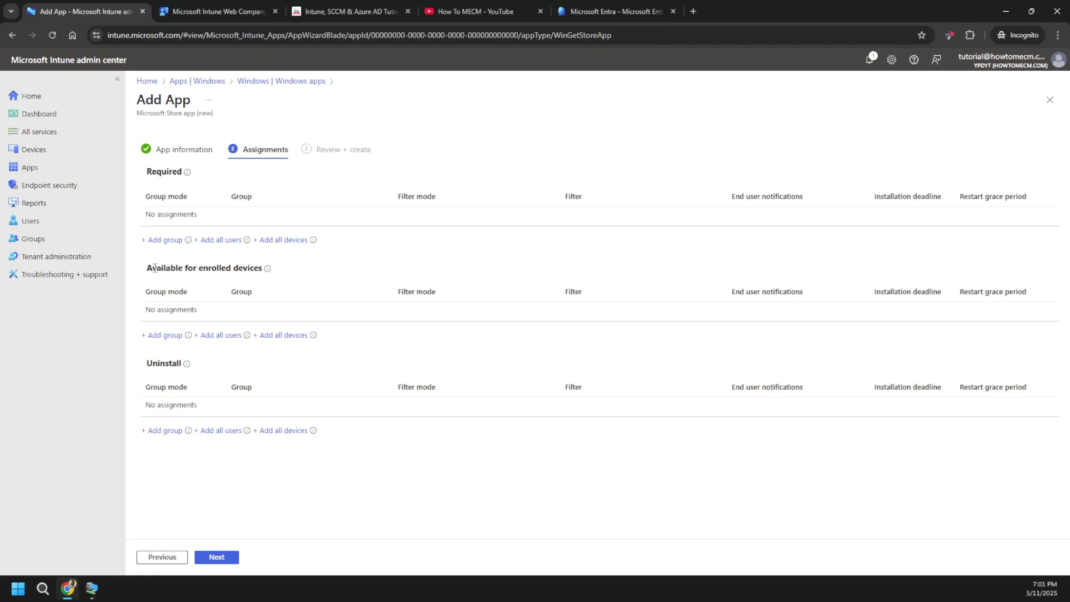
Assign the Company Portal app as Required to all devices and continue to the review summary.
left_click_drag(147, 268, 274, 263)
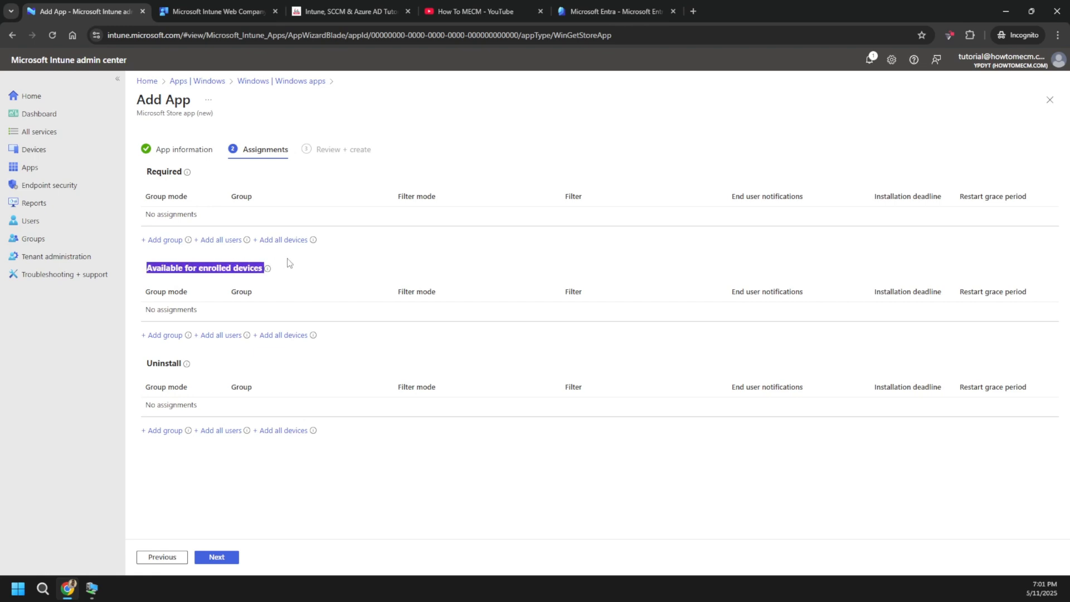
left_click(283, 276)
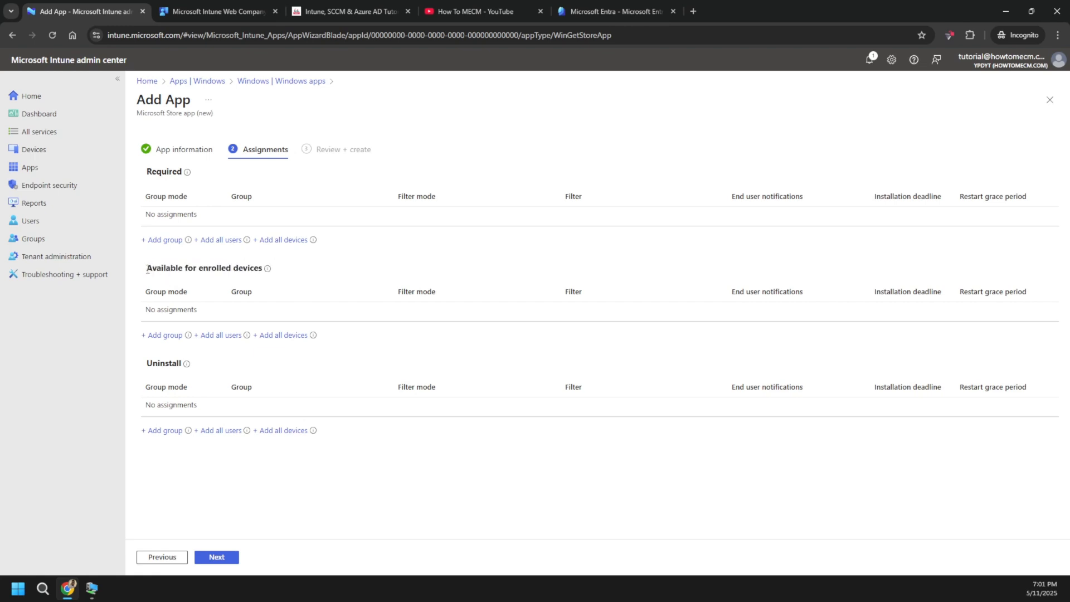
left_click_drag(147, 270, 279, 270)
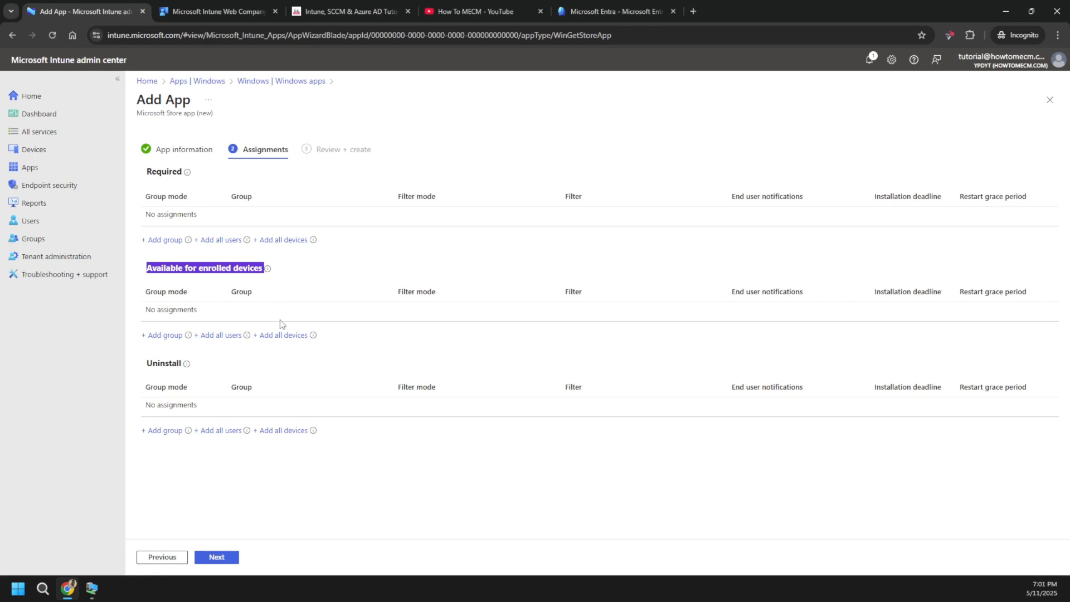
left_click(300, 194)
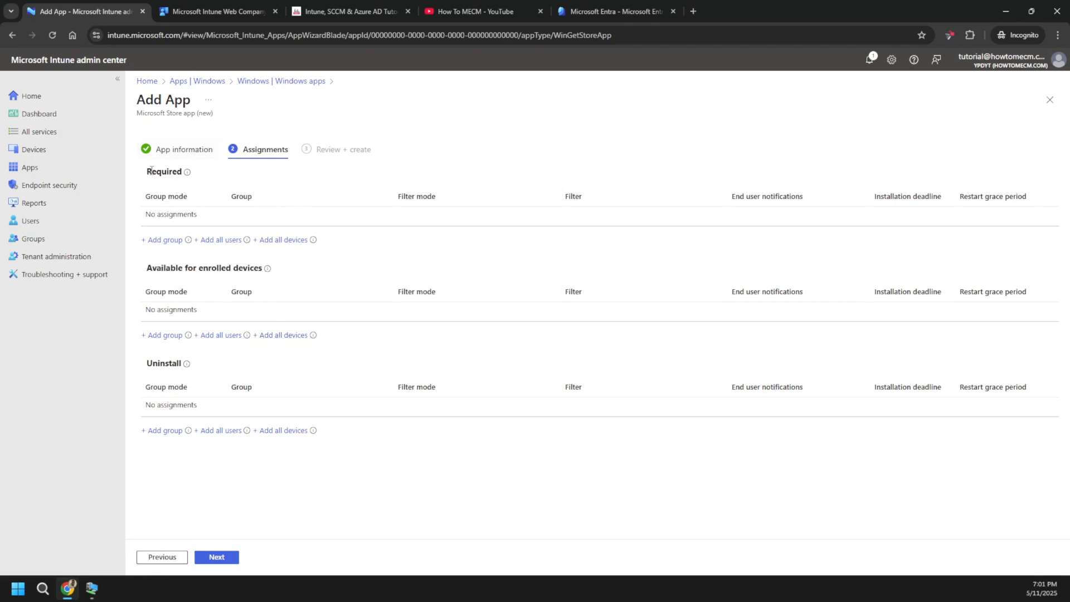
left_click_drag(183, 172, 173, 173)
left_click(279, 240)
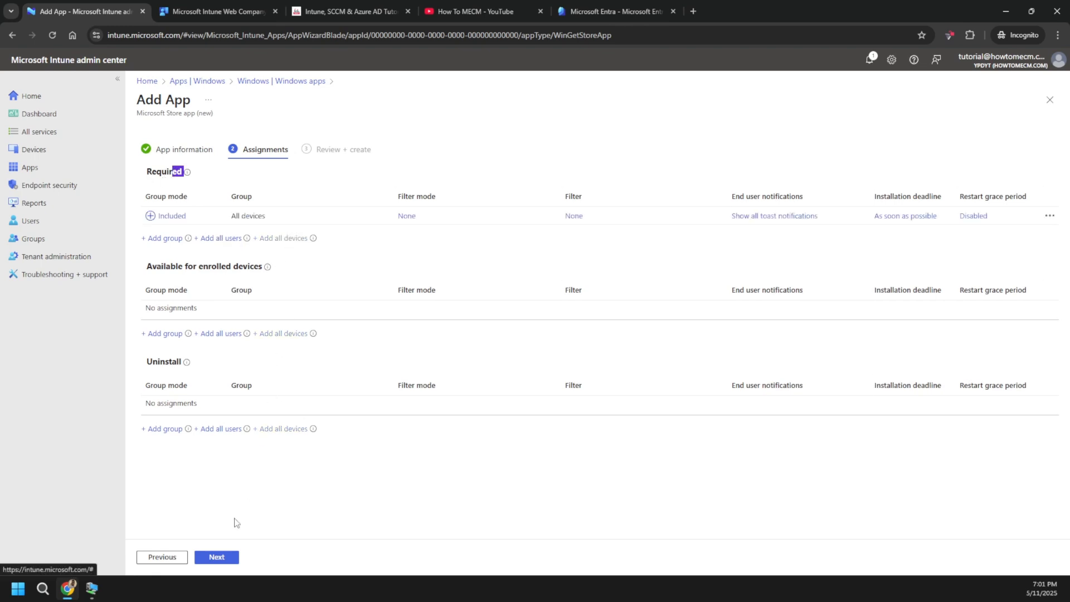
left_click(220, 560)
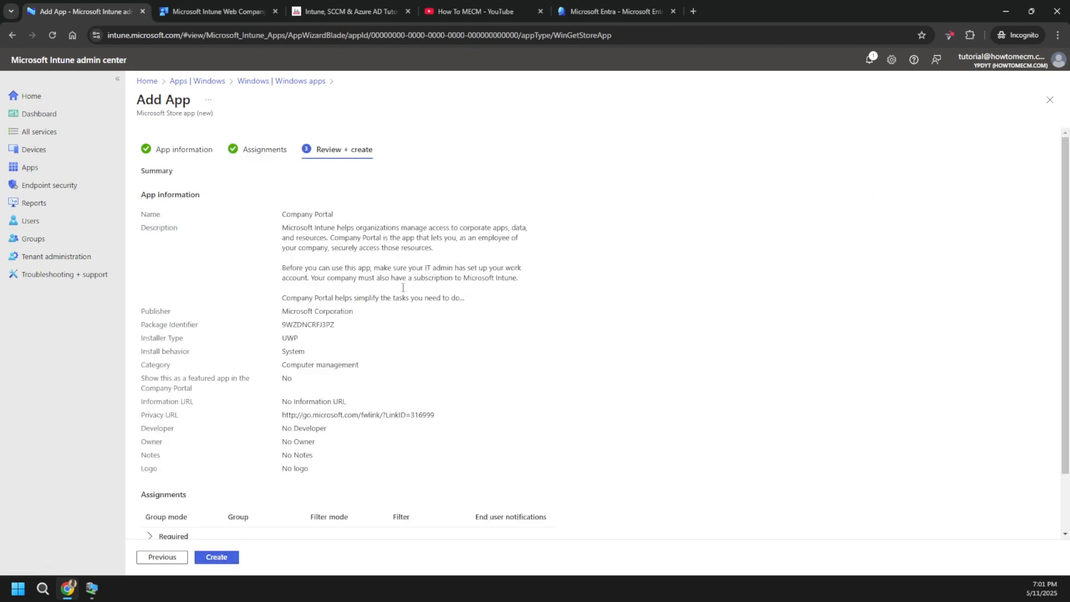
Review the summary, then discard the unsaved app and return to the Windows apps list.
scroll(468, 305, "down", 1)
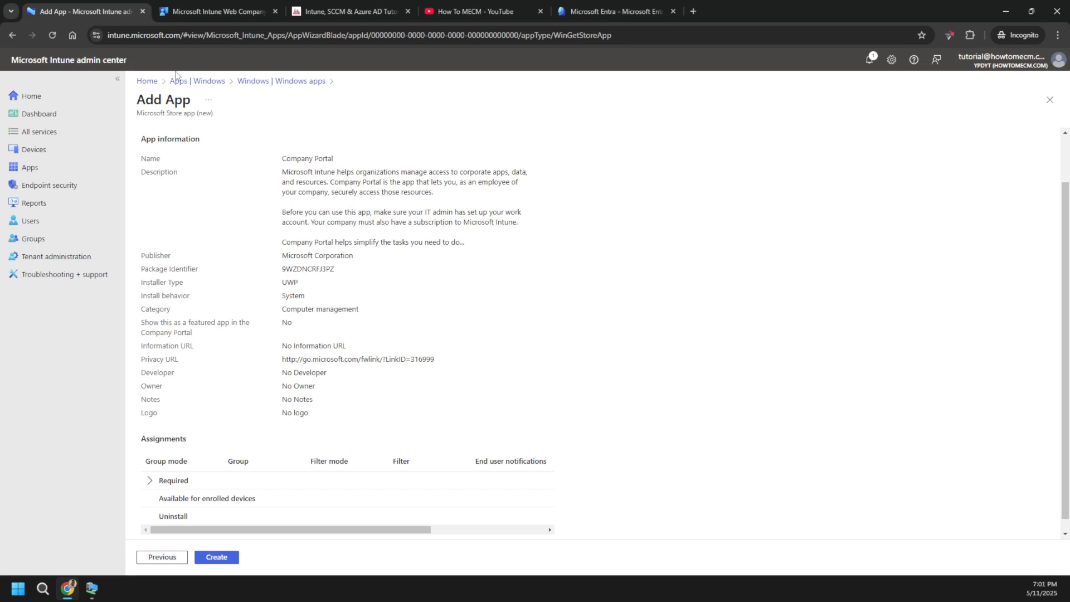
left_click(285, 81)
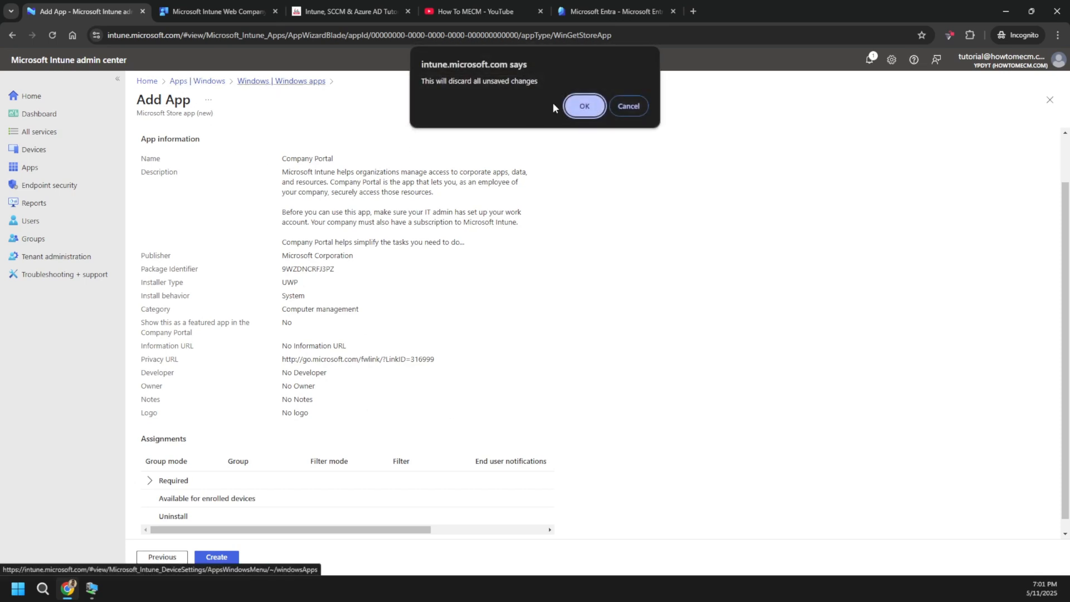
key("Return")
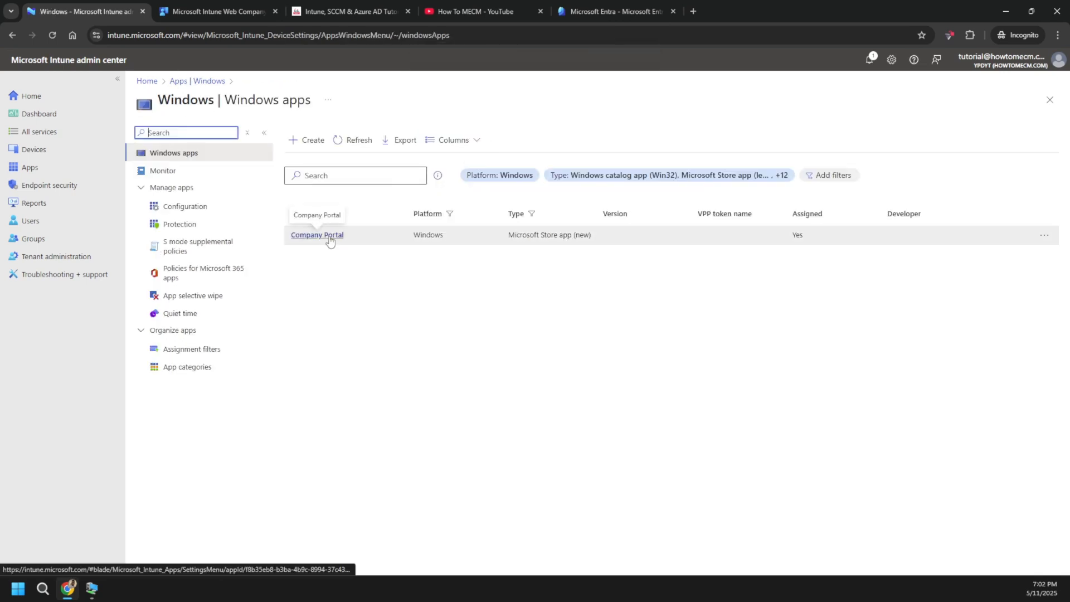
Open the existing Company Portal app's properties and check its install behavior and its required assignment group.
left_click(329, 237)
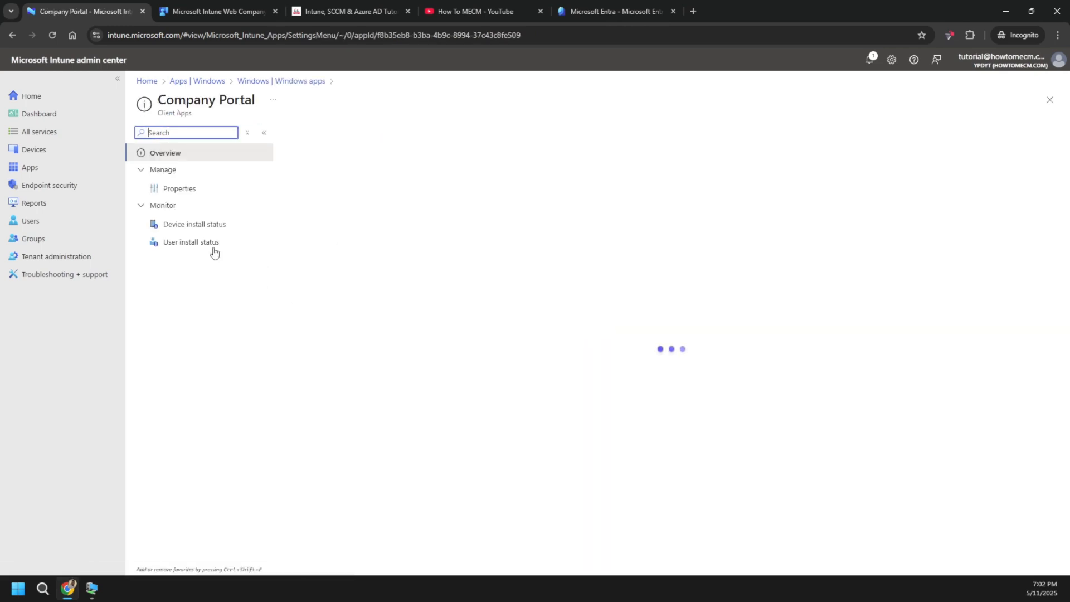
left_click(188, 193)
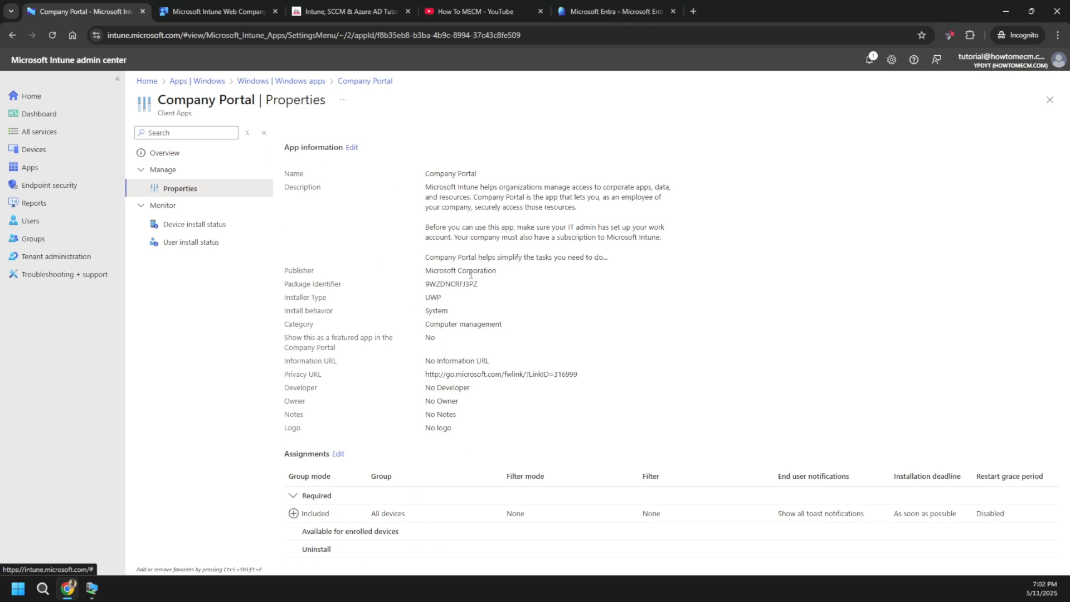
left_click_drag(424, 310, 452, 311)
left_click_drag(371, 513, 405, 514)
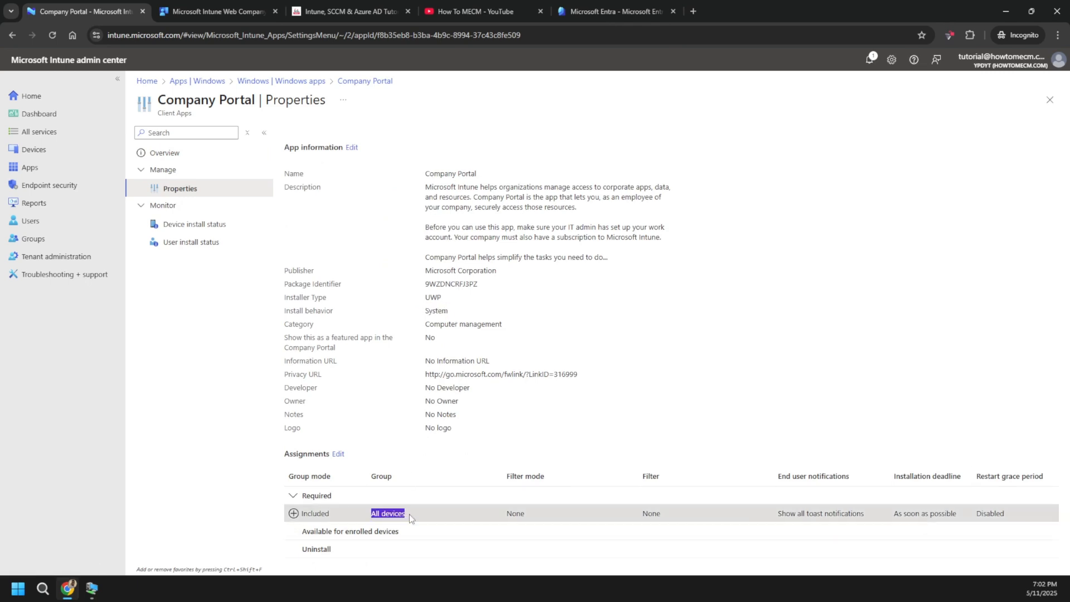
left_click_drag(333, 496, 312, 498)
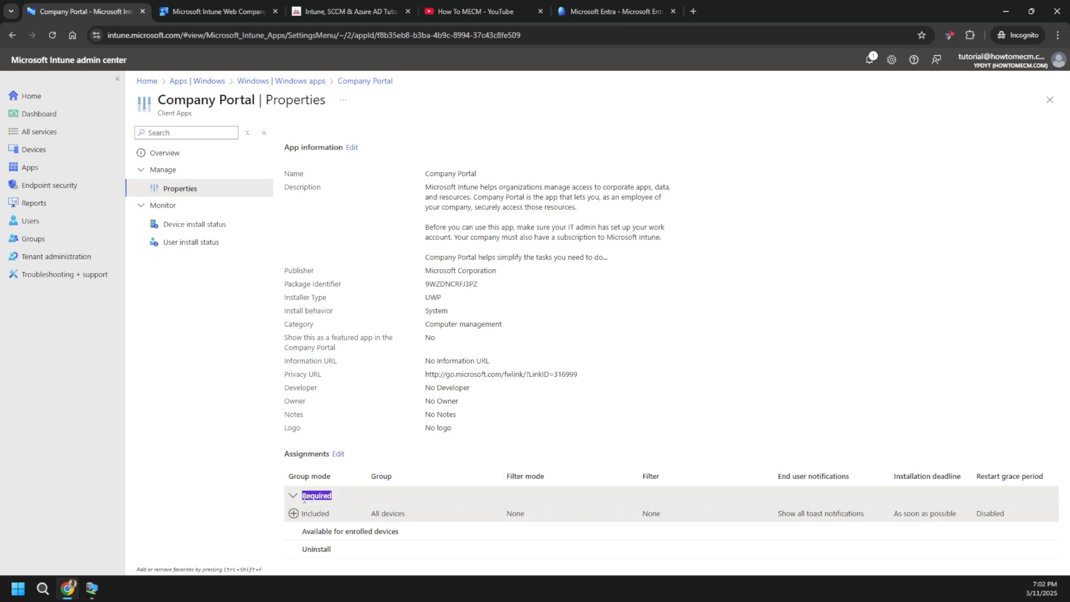
left_click(195, 224)
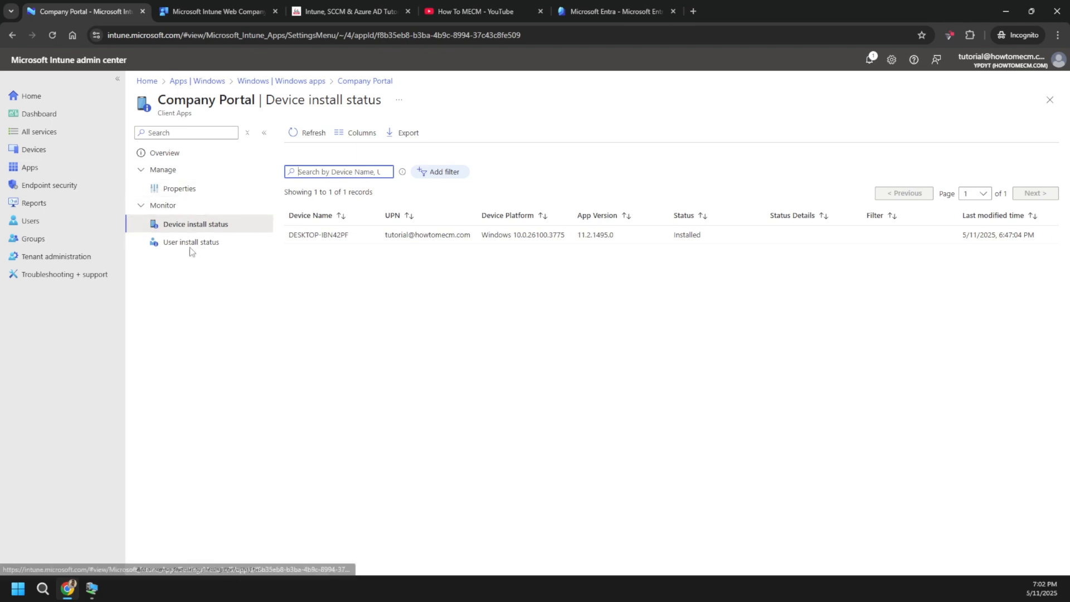
left_click(174, 152)
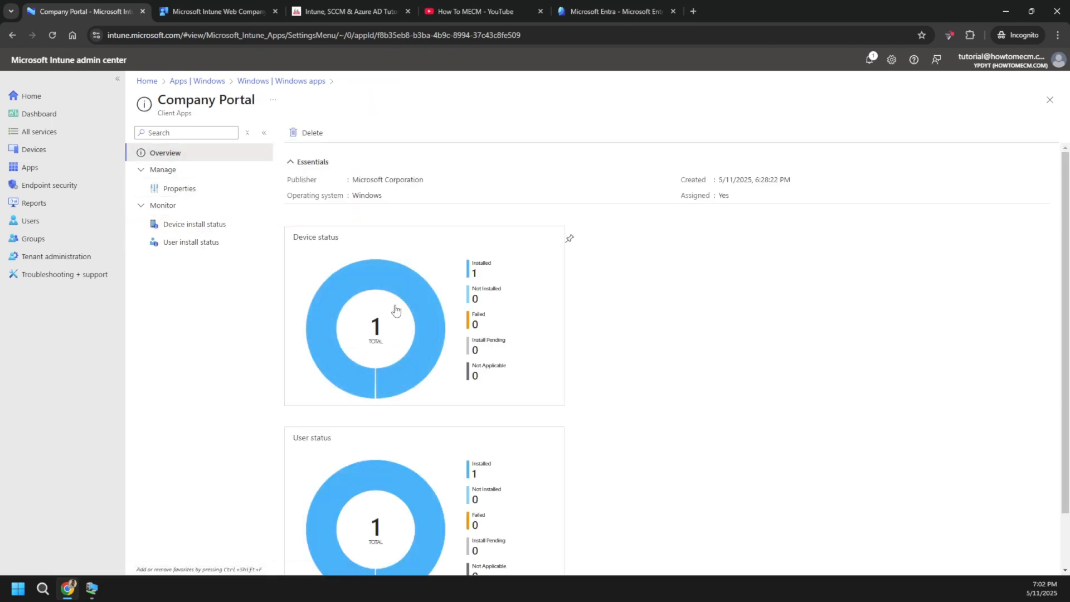
left_click(91, 588)
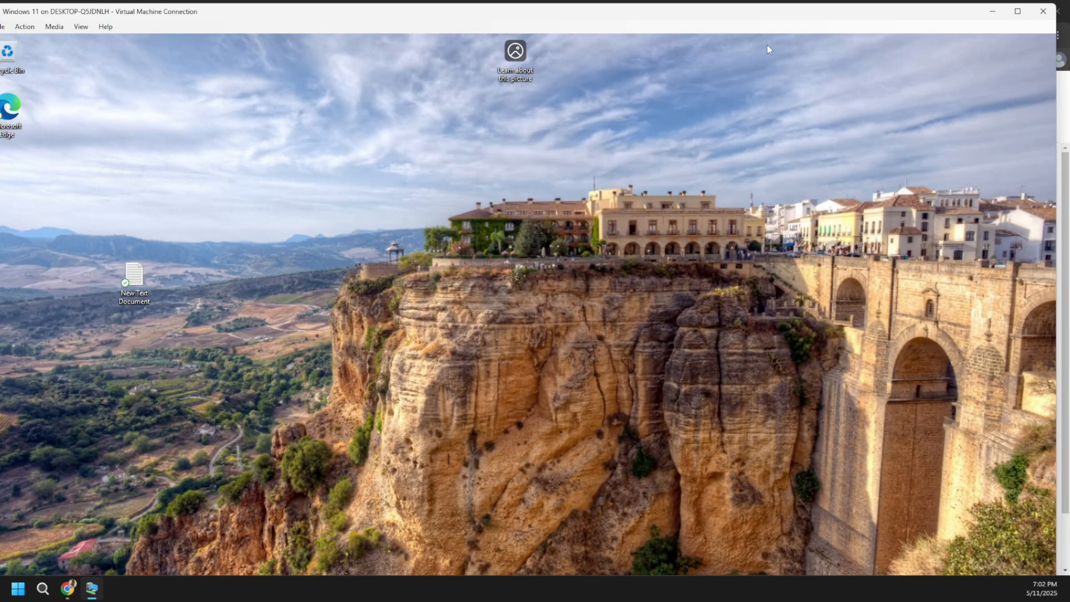
Launch the Company Portal app on the Windows 11 virtual machine in full screen.
double_click(744, 16)
left_click(412, 589)
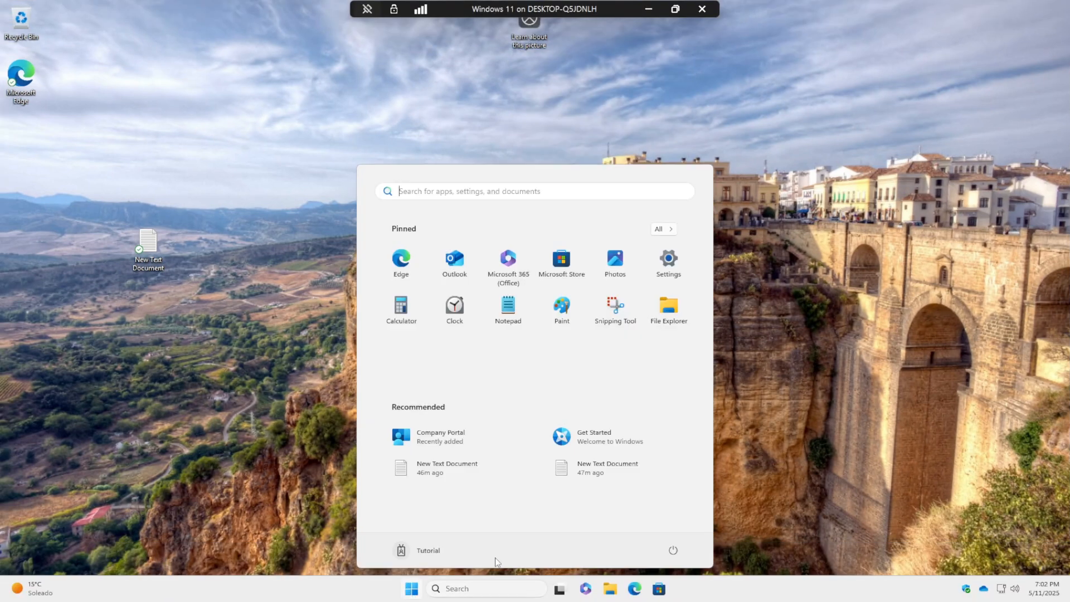
left_click(434, 439)
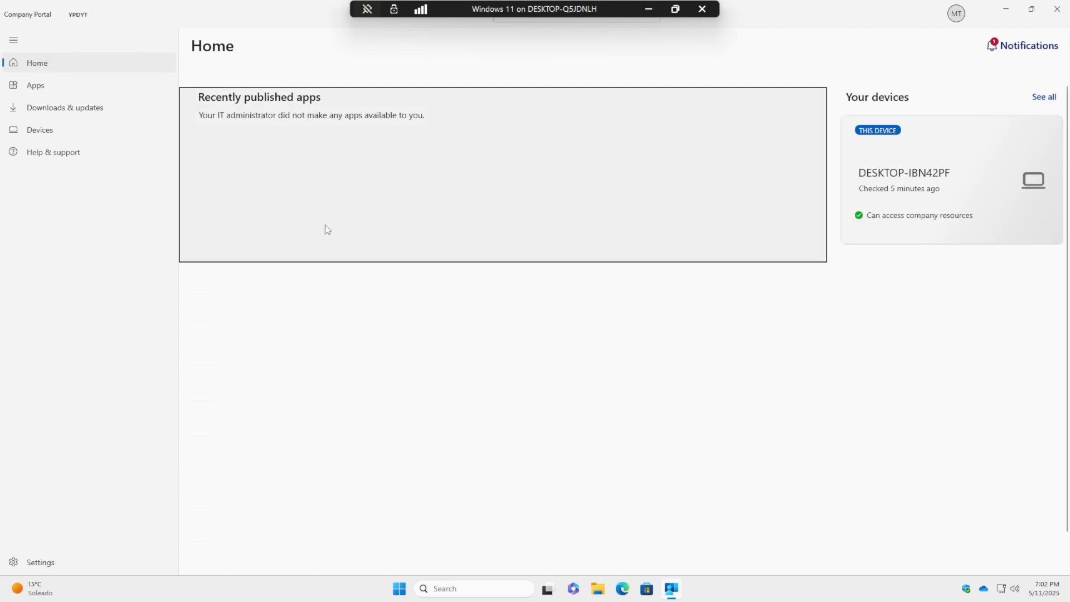
Check the Company Portal's Apps page for available apps and app categories.
double_click(485, 13)
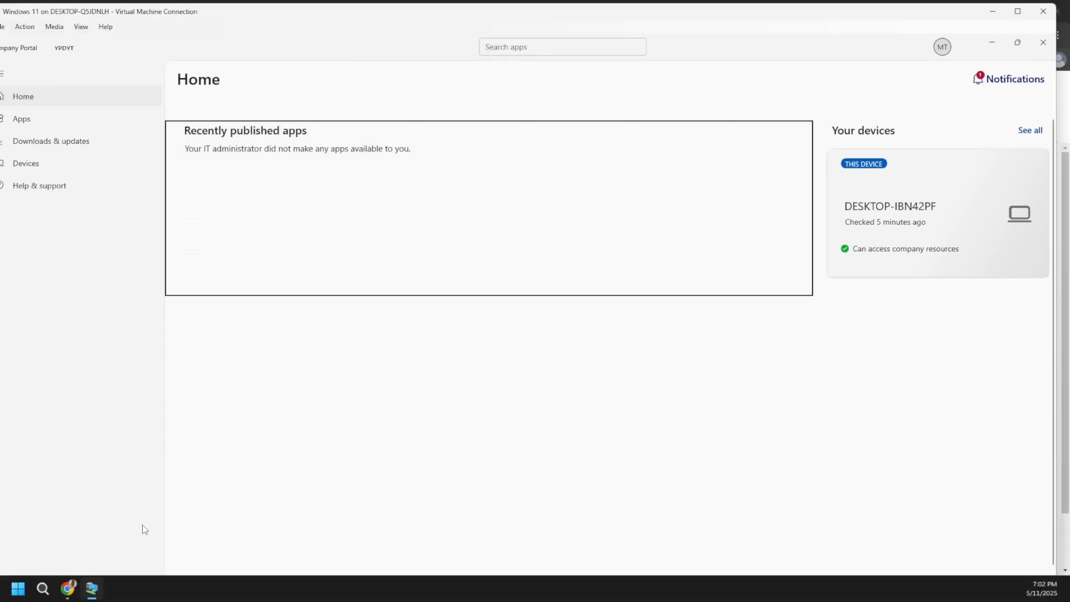
left_click(68, 589)
left_click(92, 589)
left_click(21, 125)
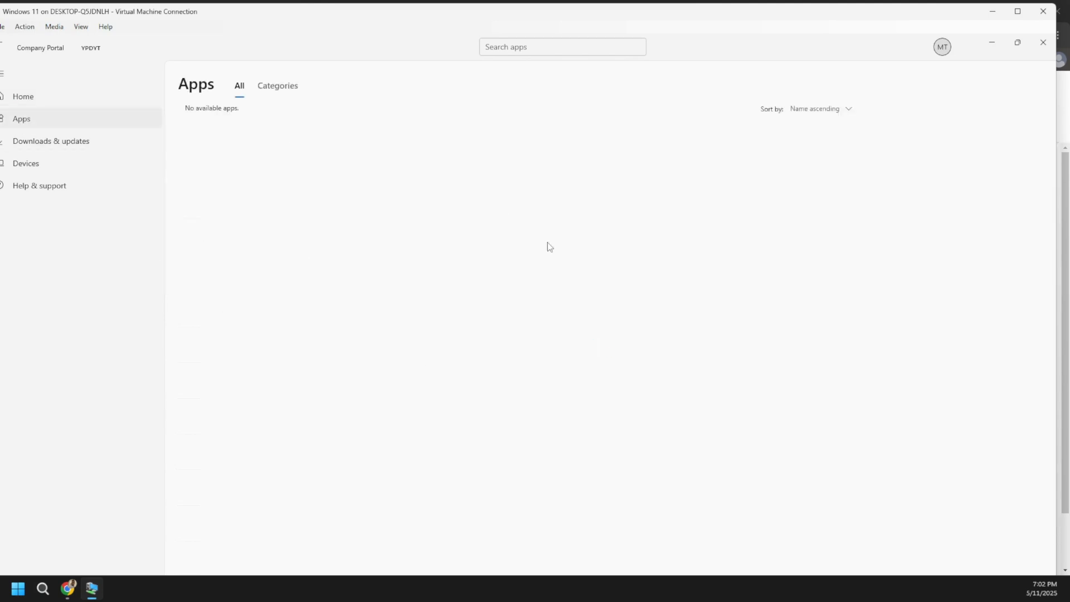
double_click(259, 18)
left_click(290, 54)
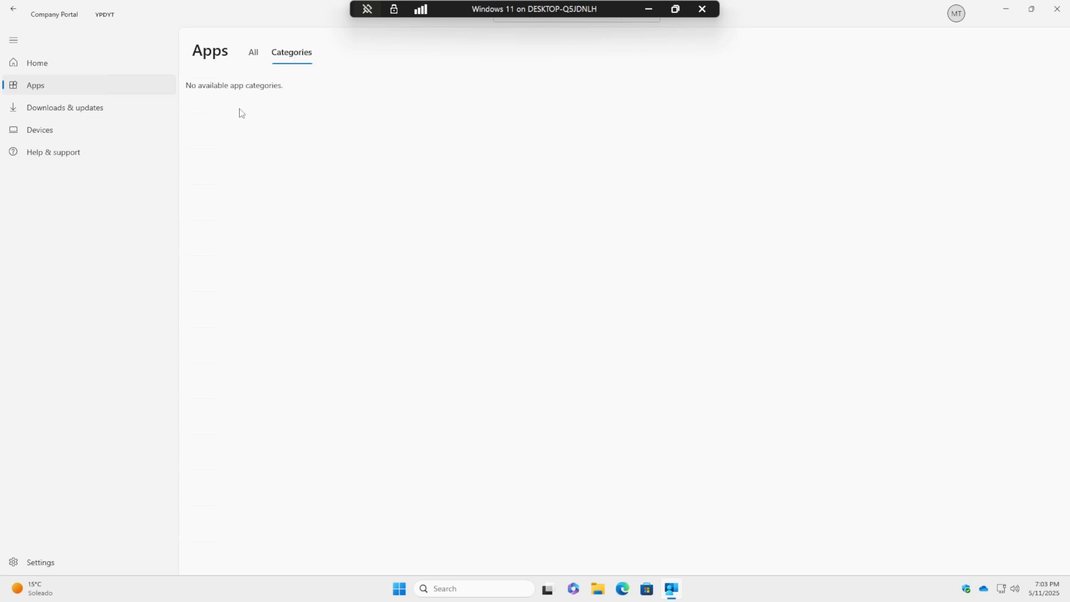
Review the Company Portal's downloads and updates, and check the status details of the current device.
left_click(37, 109)
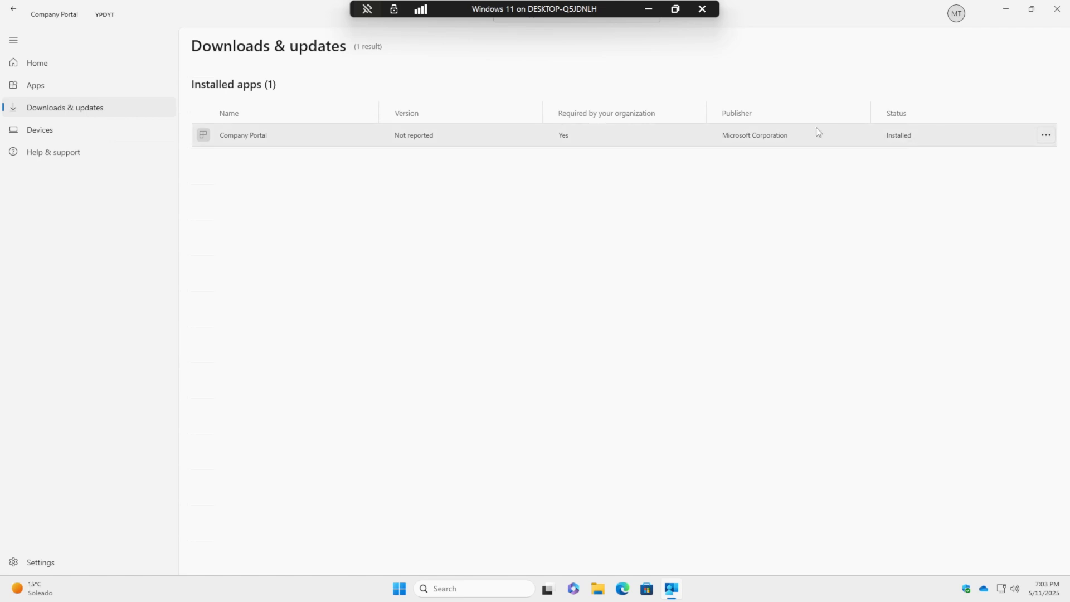
left_click(51, 126)
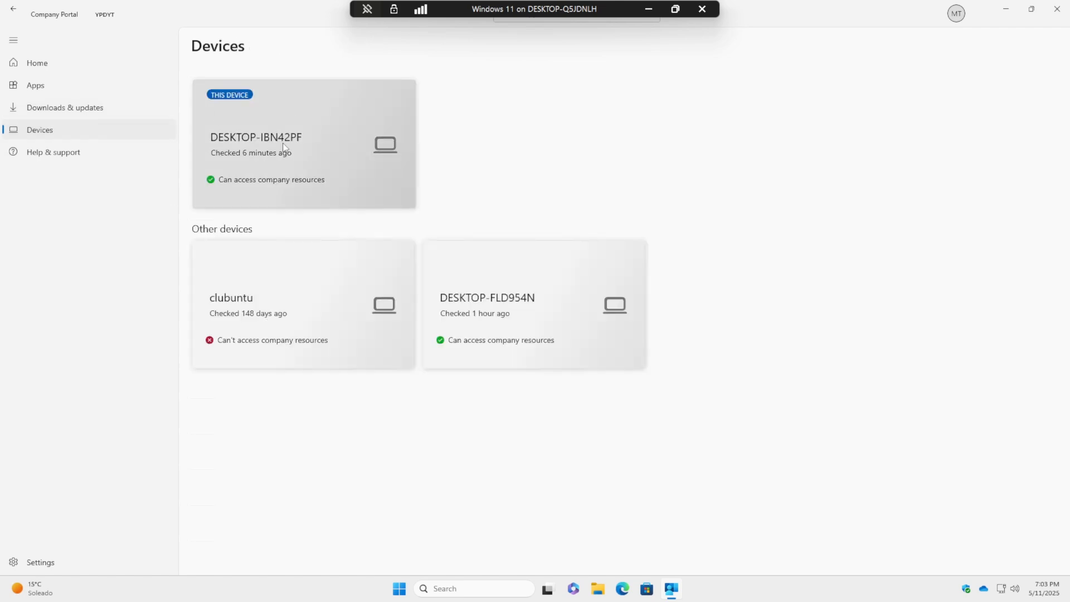
left_click(315, 154)
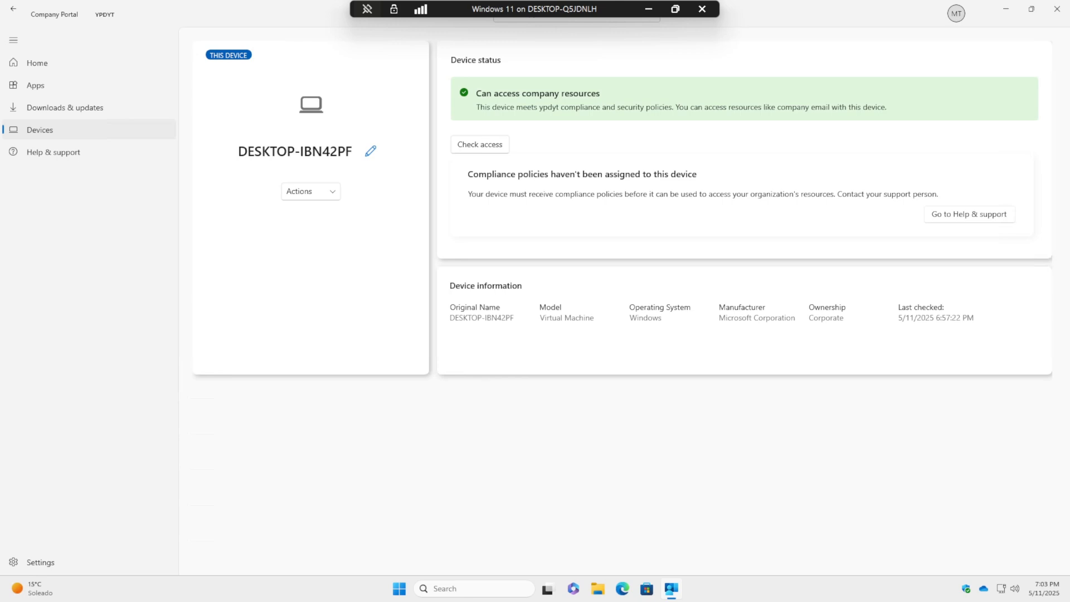
Review the Company Portal's help and support options and its settings, and return to its home page.
left_click(64, 153)
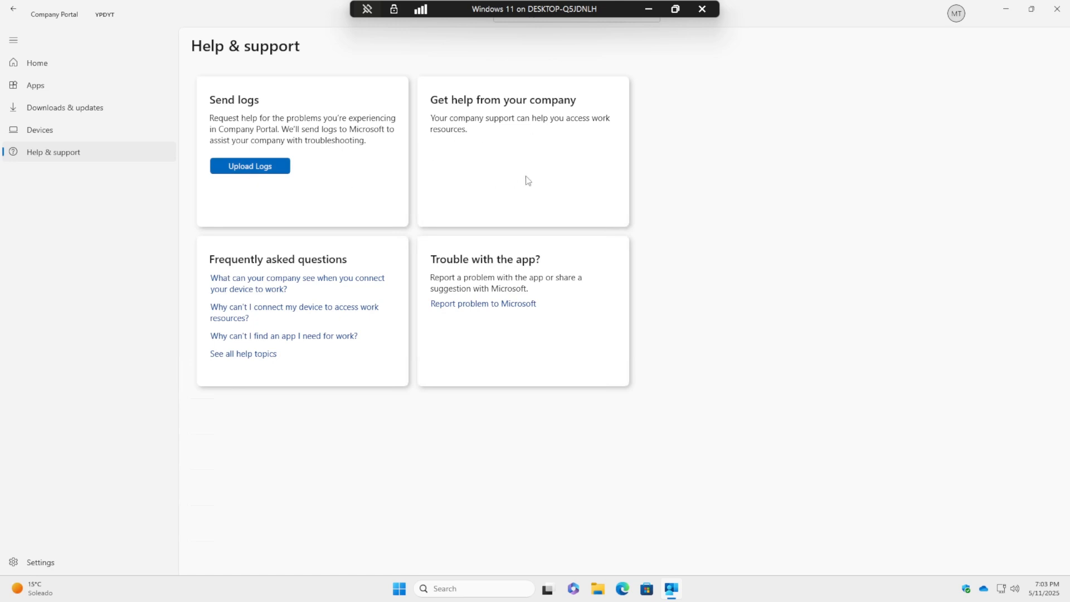
left_click(40, 564)
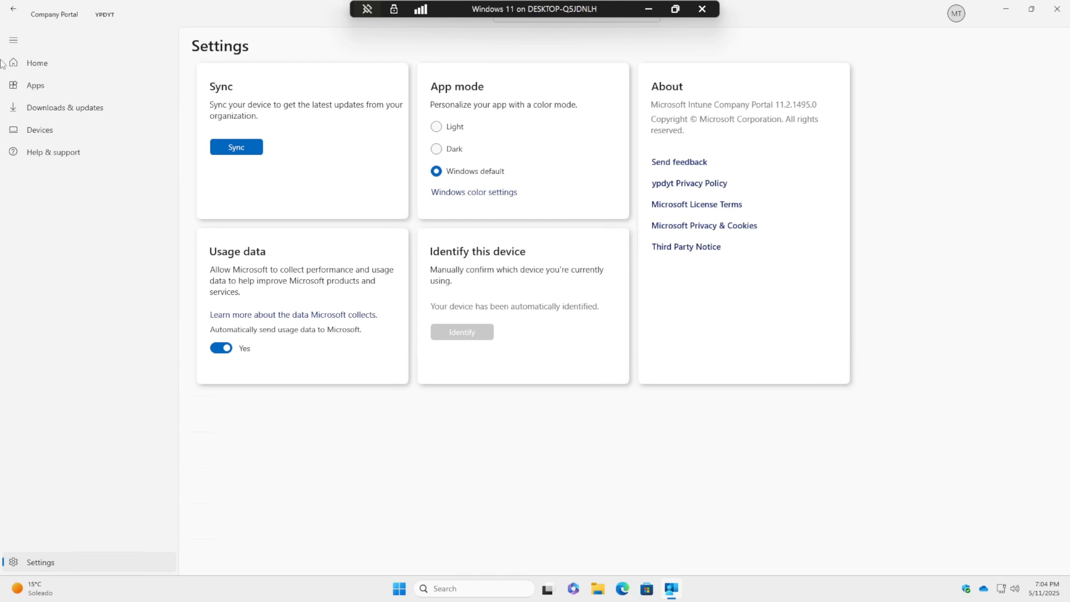
left_click(20, 63)
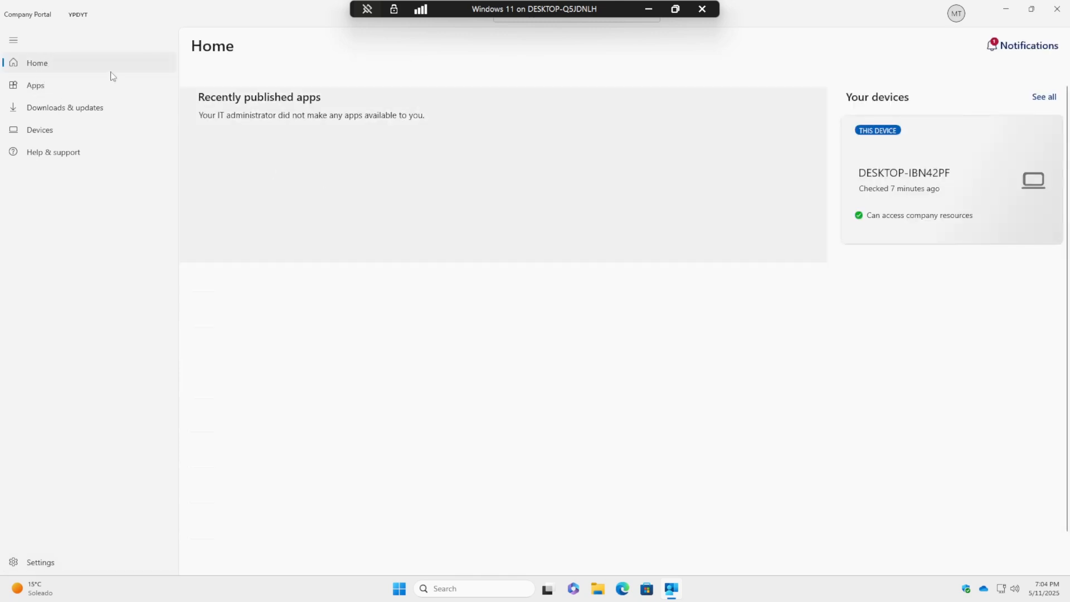
left_click(14, 41)
left_click(13, 42)
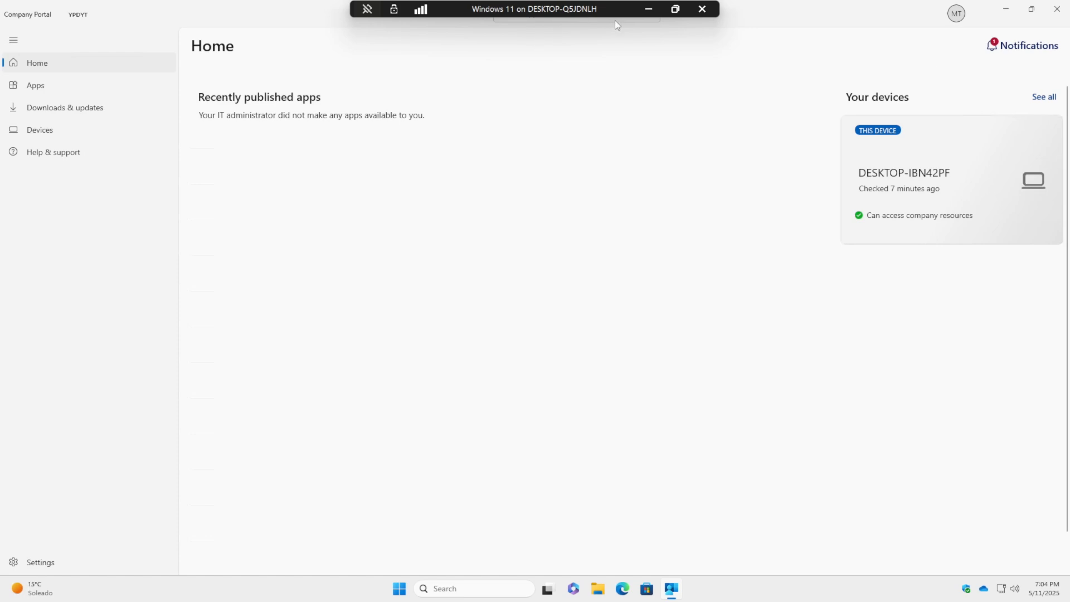
Switch to the Intune admin center and open the tenant's Default customization policy settings for editing.
double_click(595, 10)
left_click(68, 589)
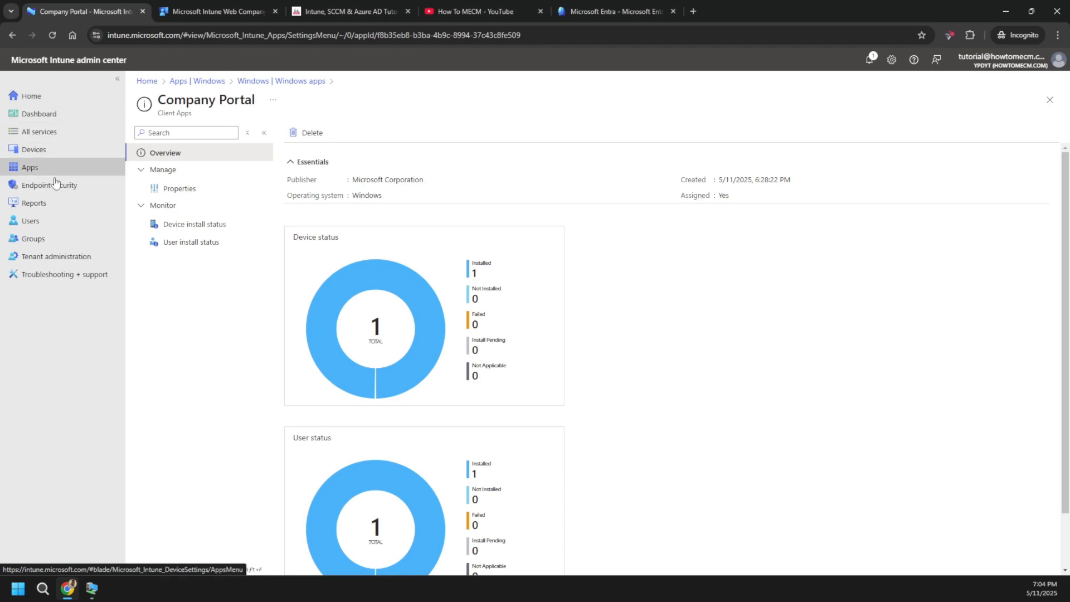
left_click(49, 259)
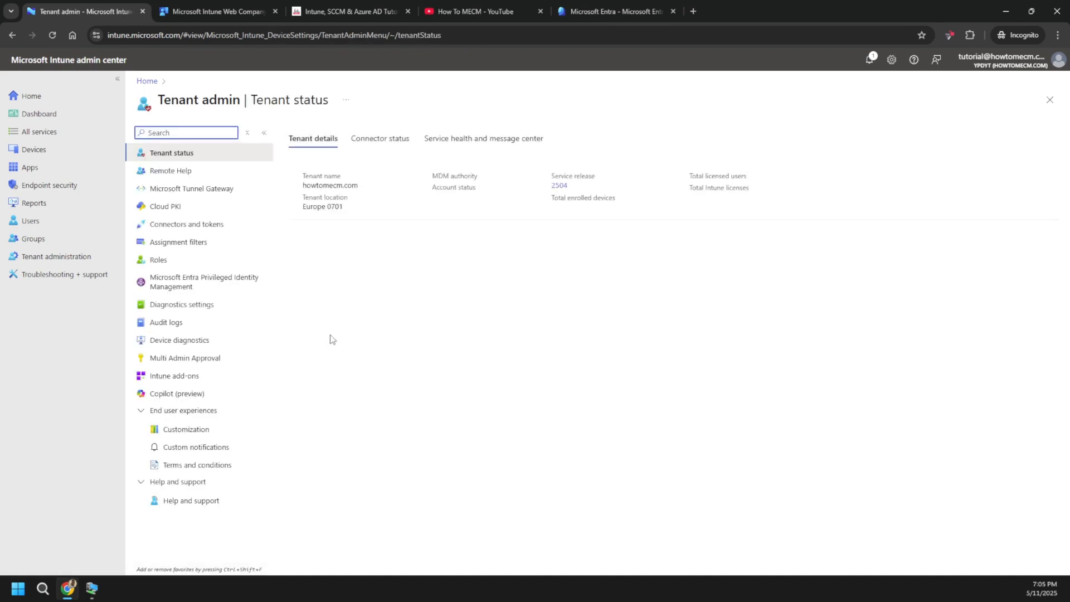
left_click(193, 431)
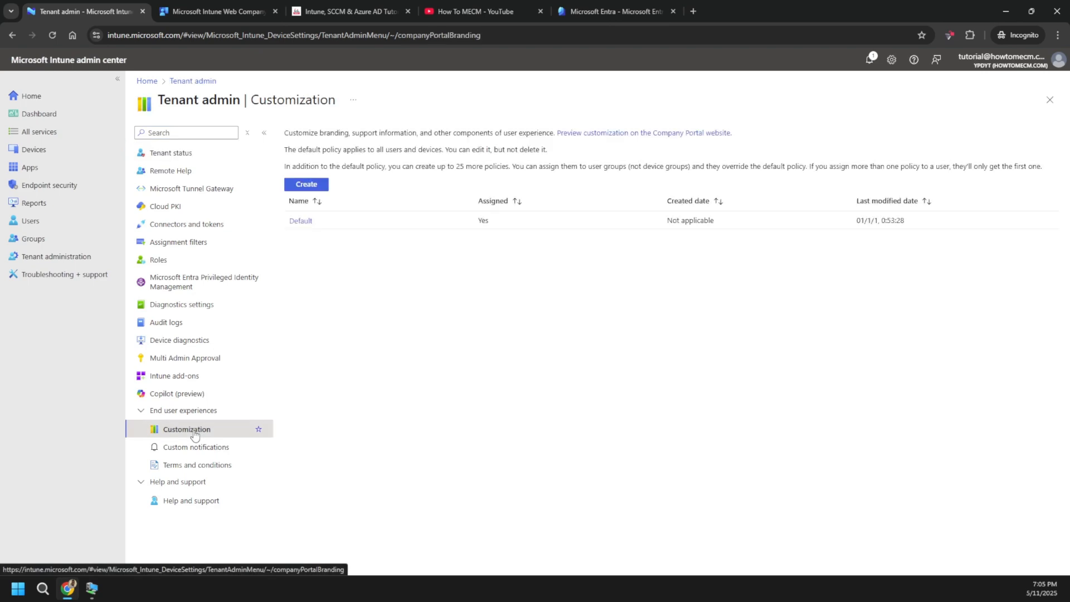
left_click(300, 221)
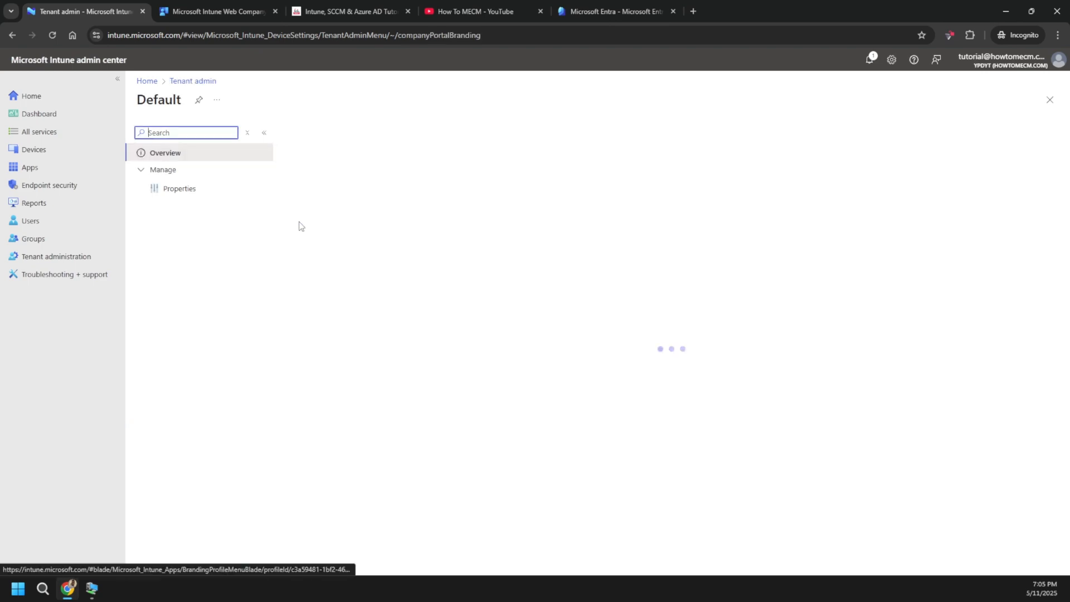
left_click(174, 193)
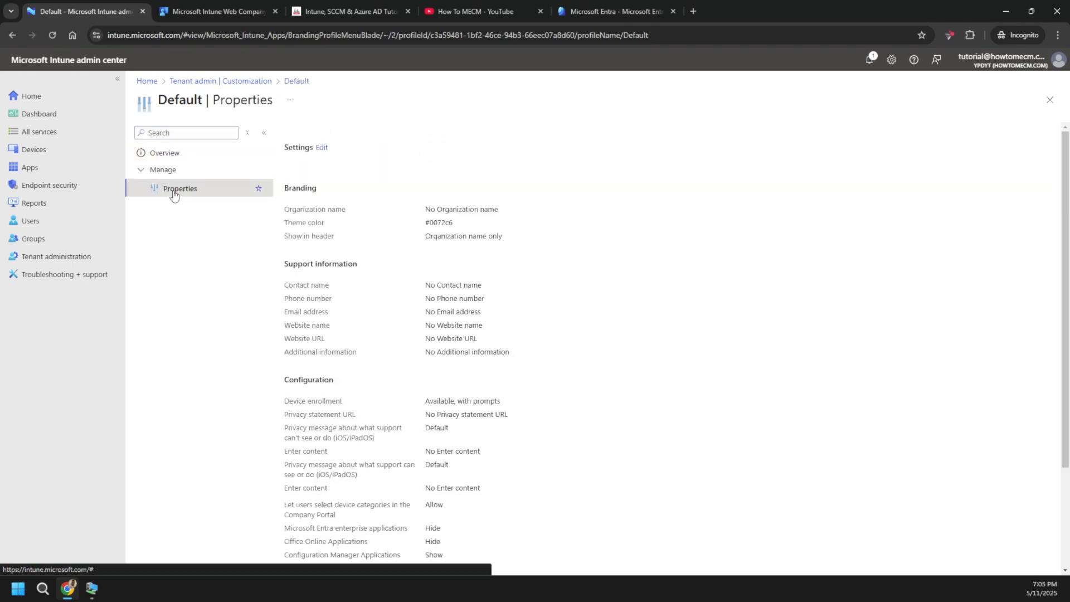
left_click(323, 148)
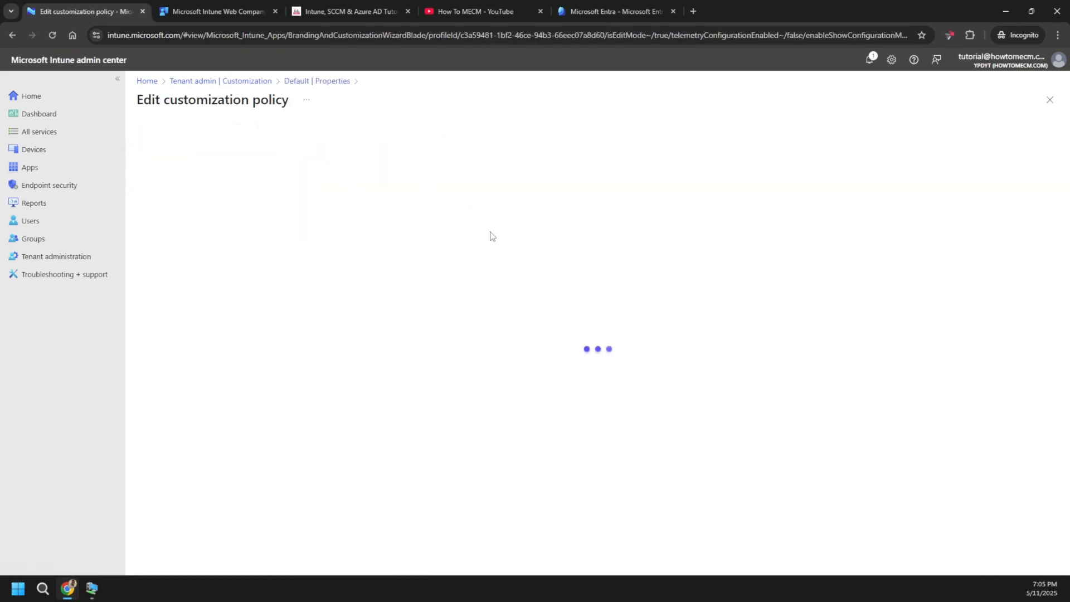
Set the branding organization name to "How to MECM" and the theme color to Orange.
left_click(351, 181)
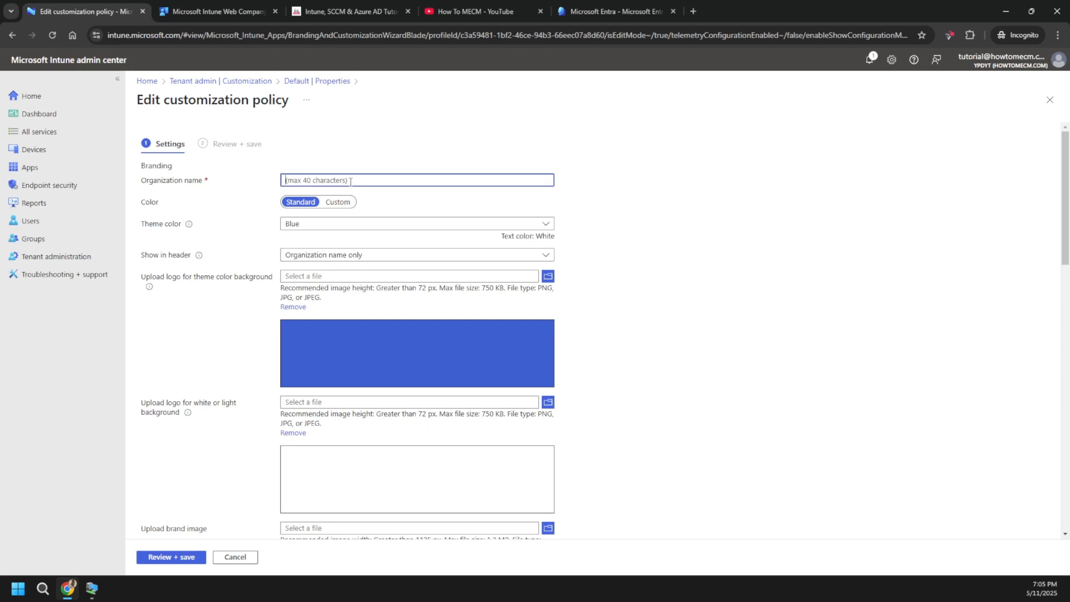
type("How to MECM")
left_click(307, 225)
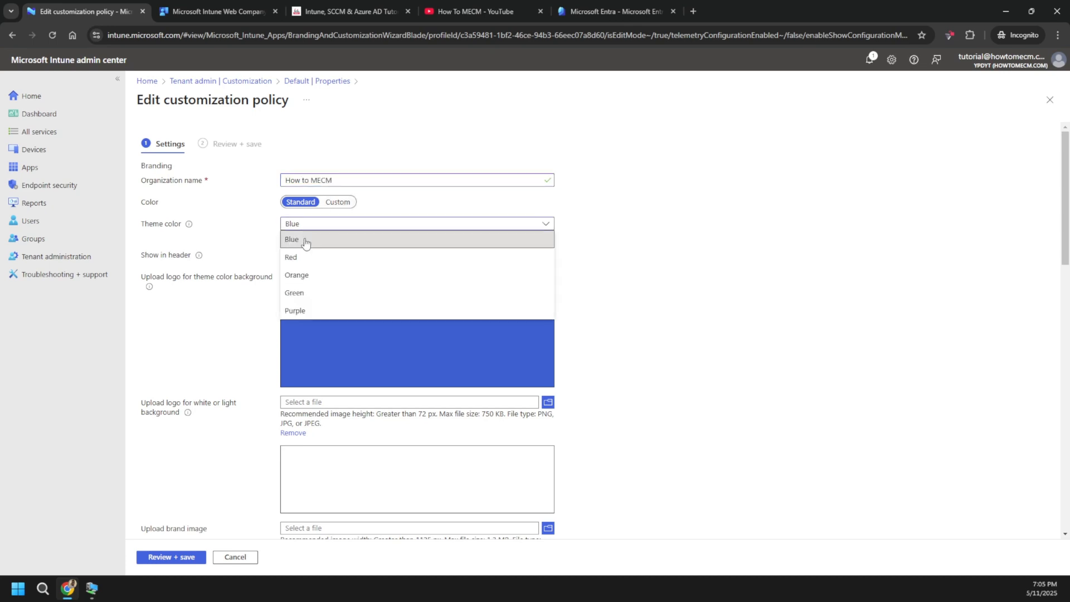
left_click(310, 276)
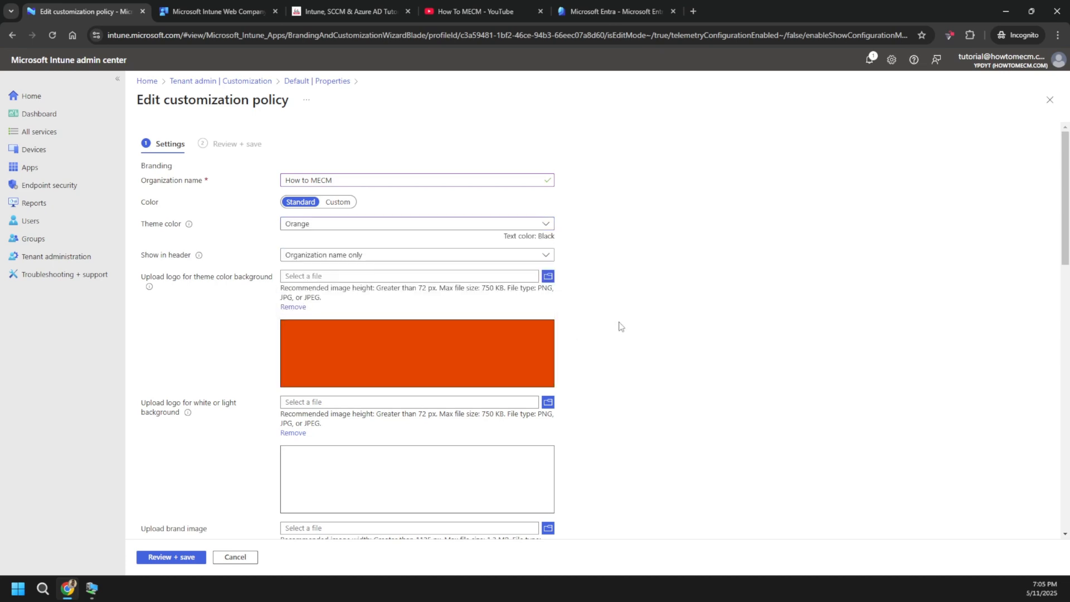
Try the header option Organization logo and name, and revert it to Organization name only.
left_click(336, 258)
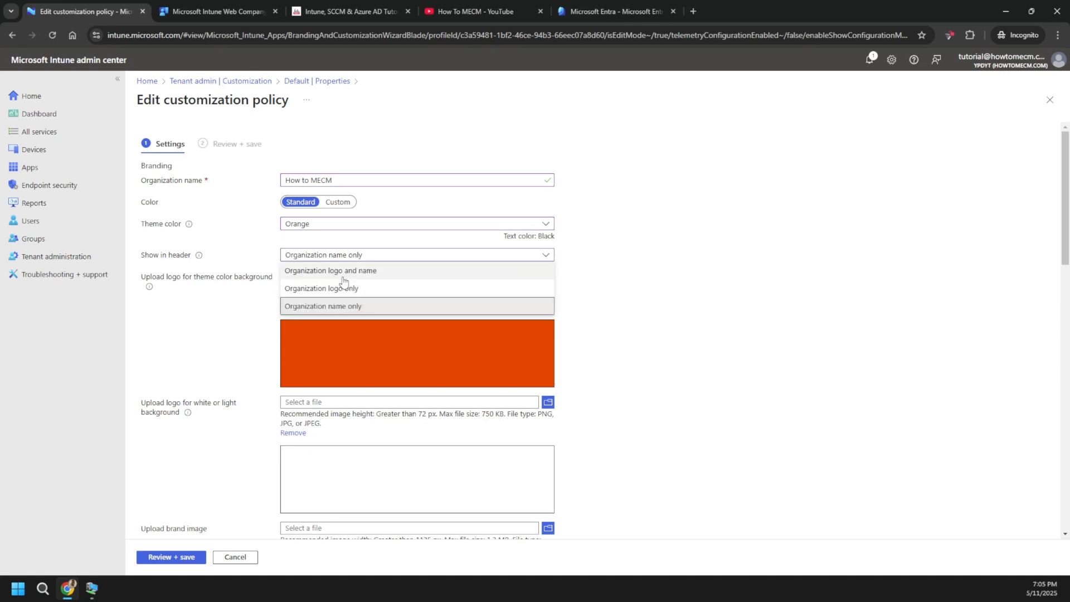
left_click(344, 272)
left_click(357, 258)
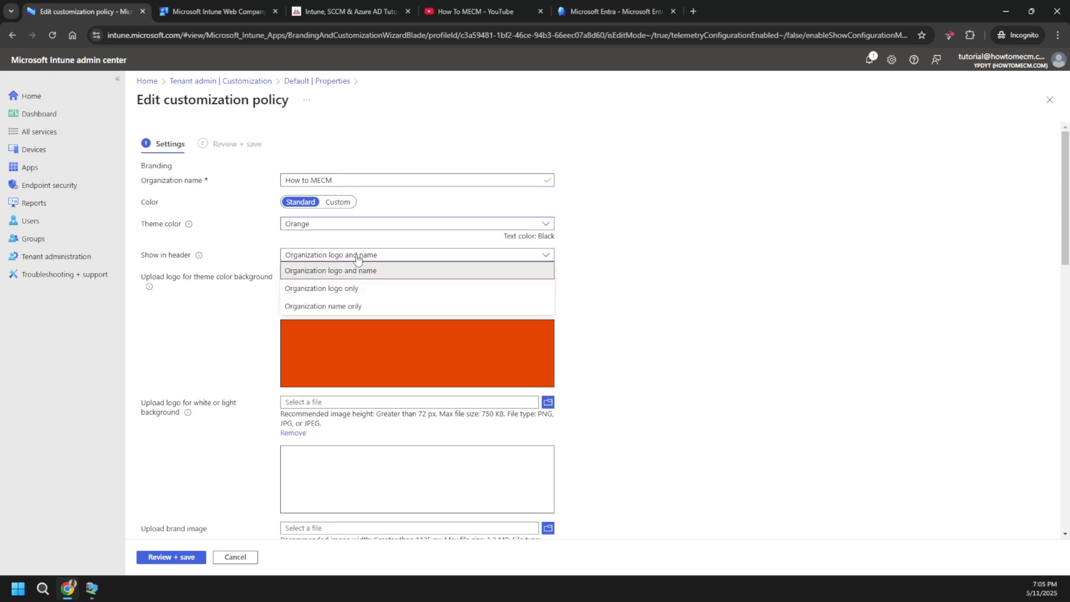
left_click(344, 309)
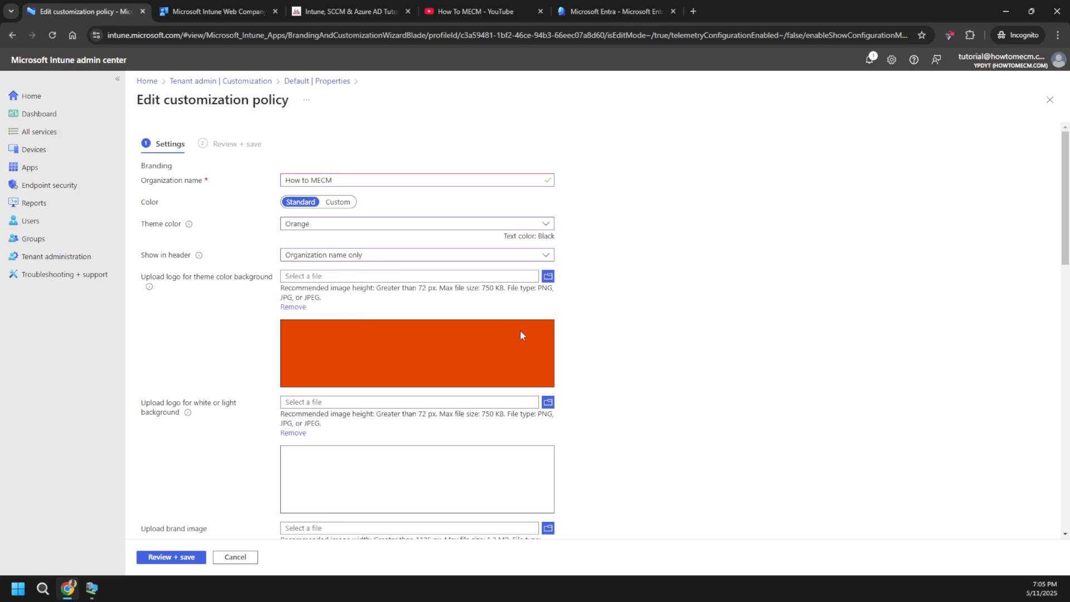
Review the logo and brand image upload options, and set the support contact name to "IT Help Desk".
scroll(295, 365, "down", 1)
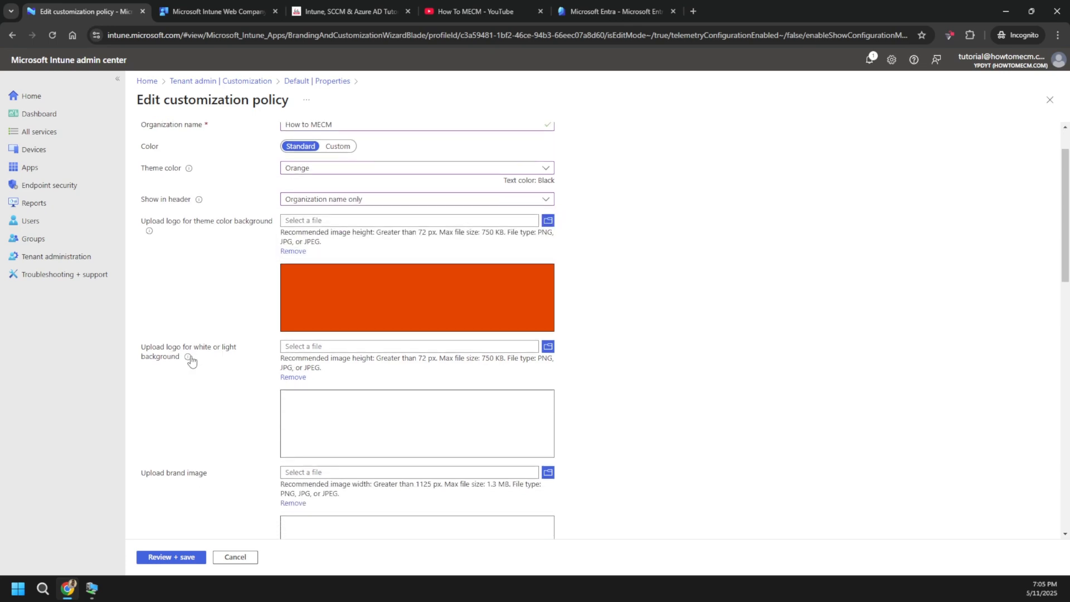
mouse_move(187, 357)
scroll(326, 362, "down", 2)
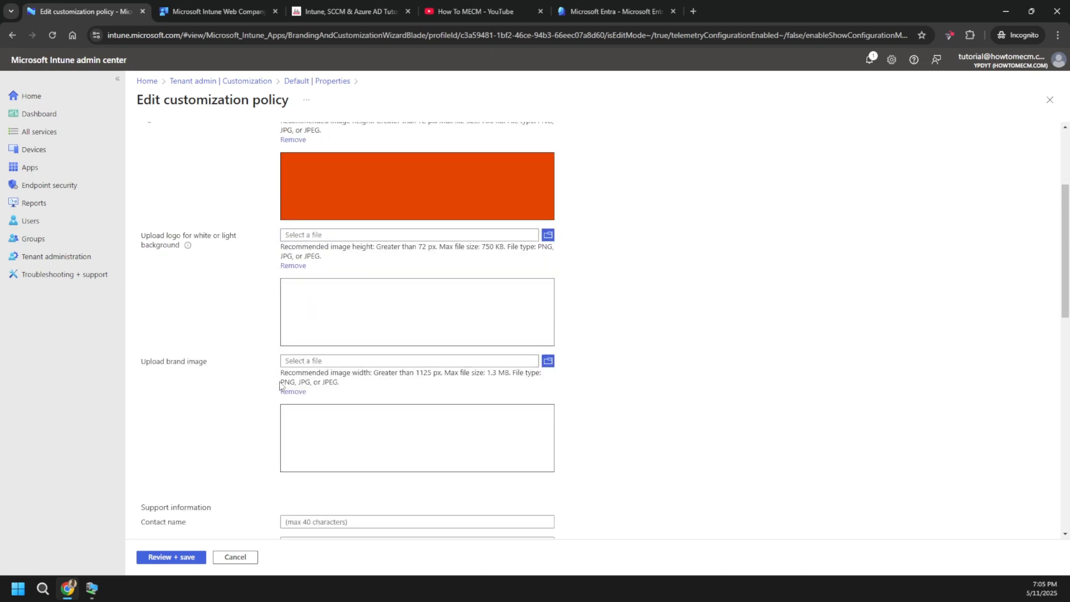
scroll(280, 374, "down", 2)
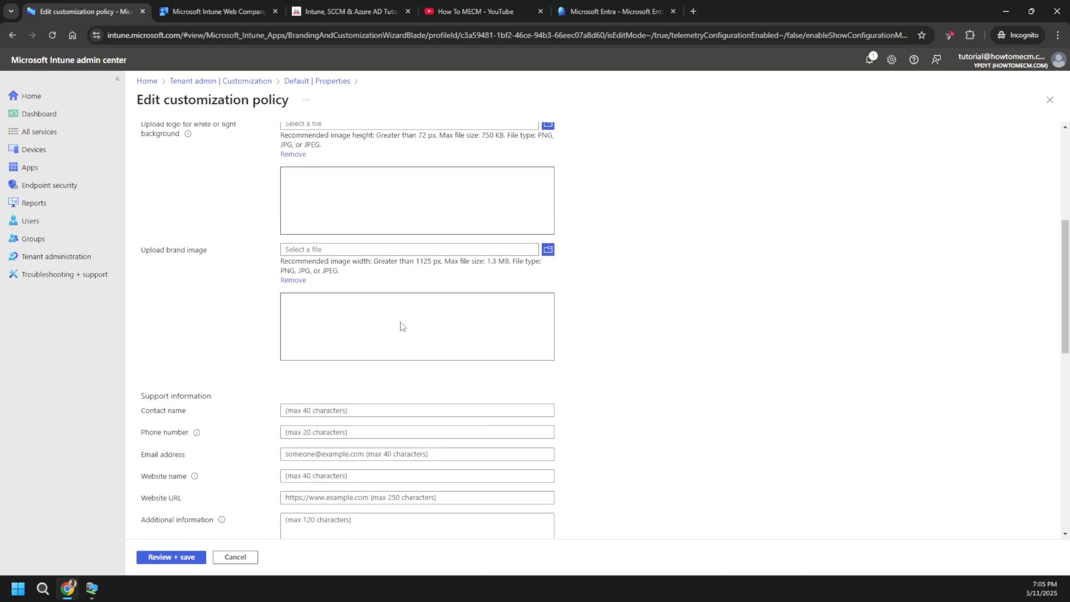
scroll(410, 310, "down", 1)
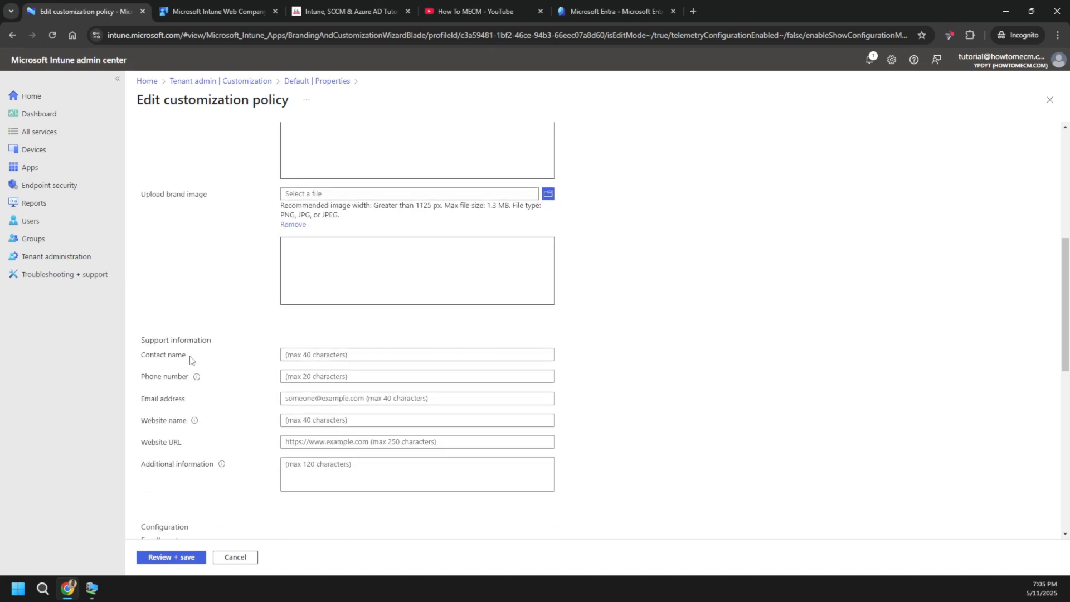
left_click(328, 357)
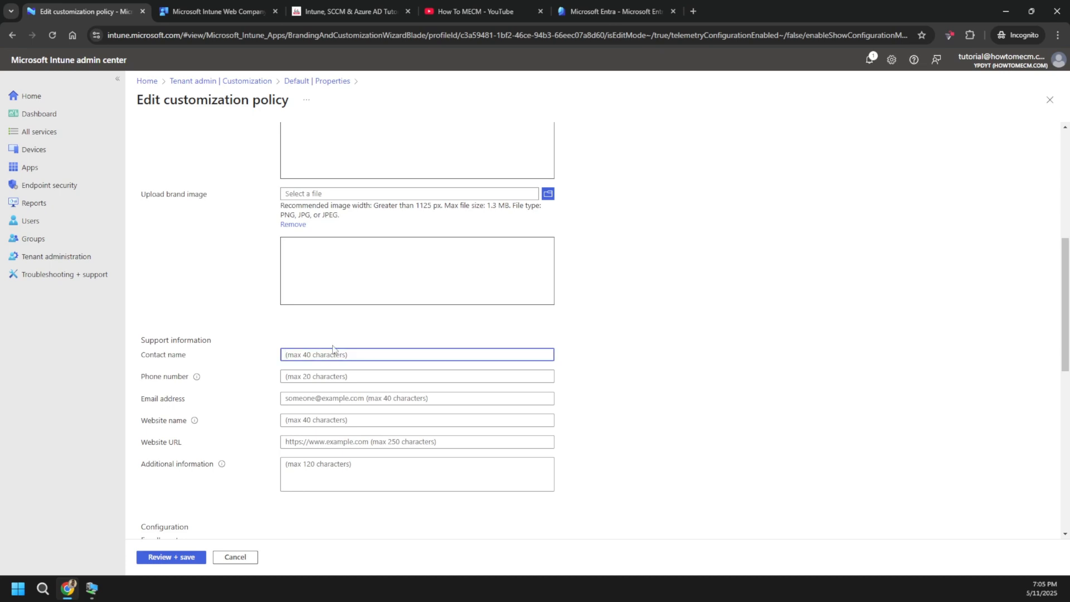
type("it")
key("BackSpace")
type("IT Help Desk")
key("Tab")
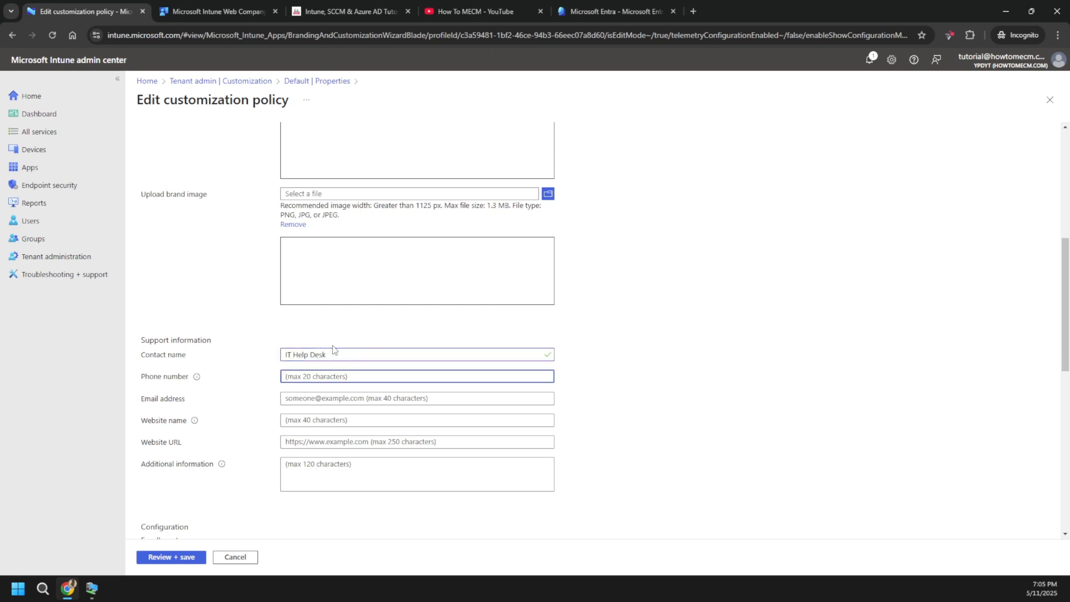
Enter the support phone number without spaces and fill in the support email address.
type("444 444 444")
key("Tab")
key("shift+Tab")
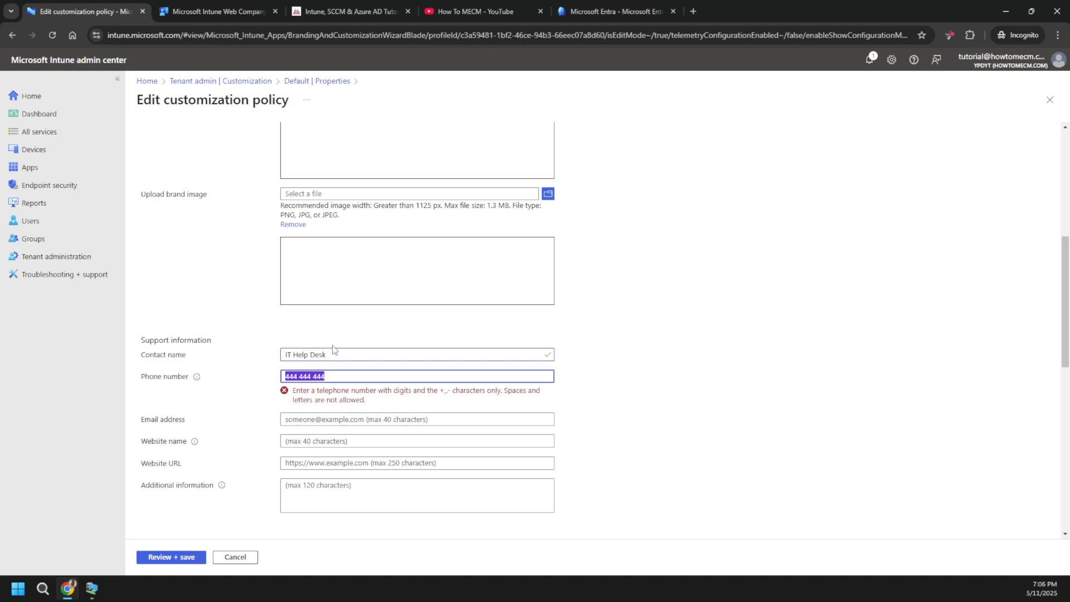
type("+44444444")
key("Tab")
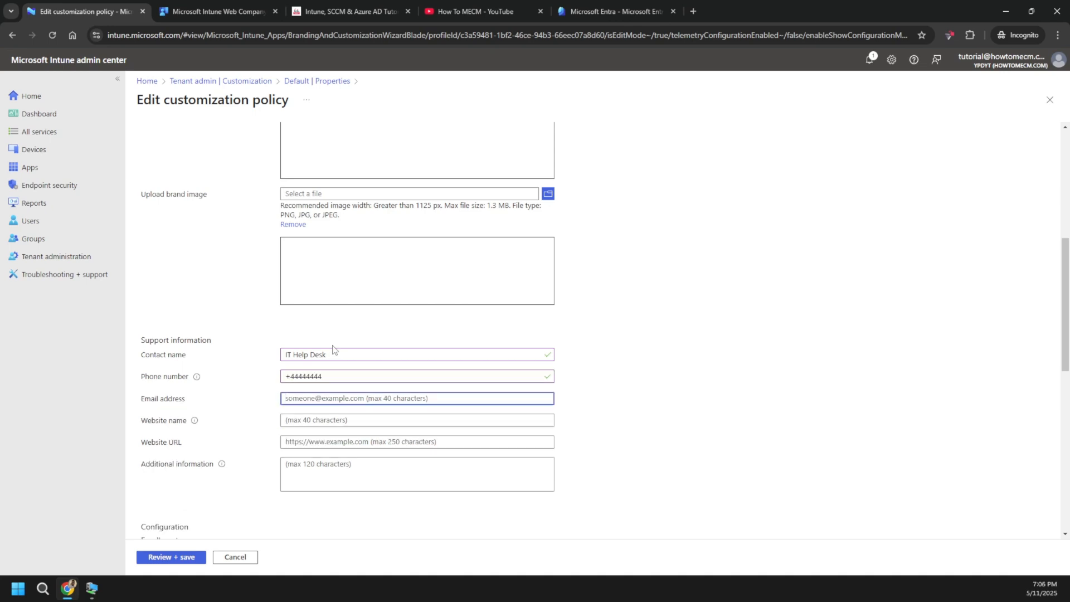
type("it")
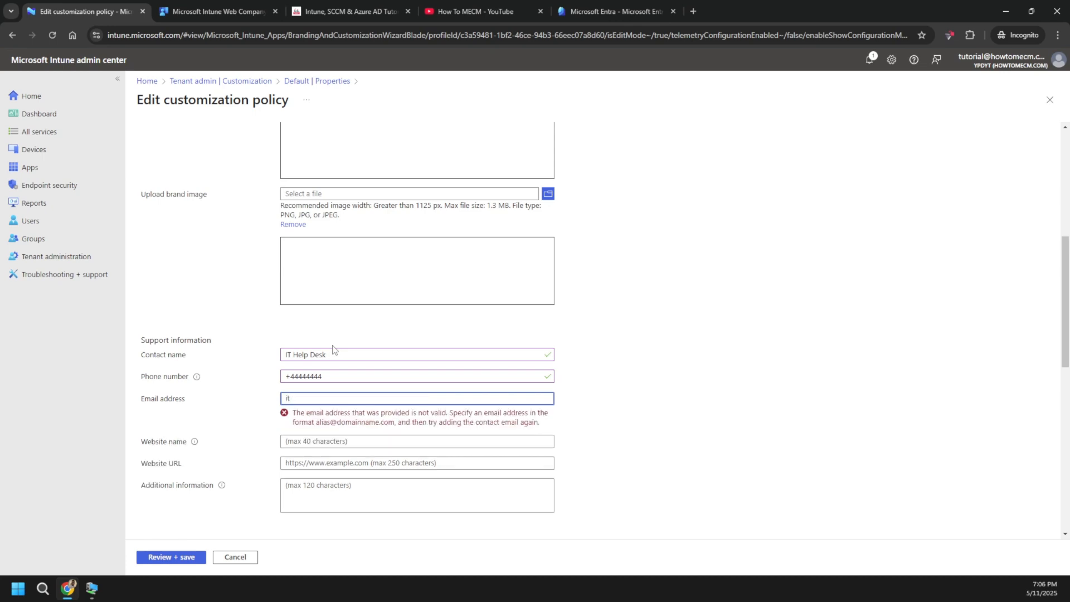
type("@contoso.com")
key("Tab")
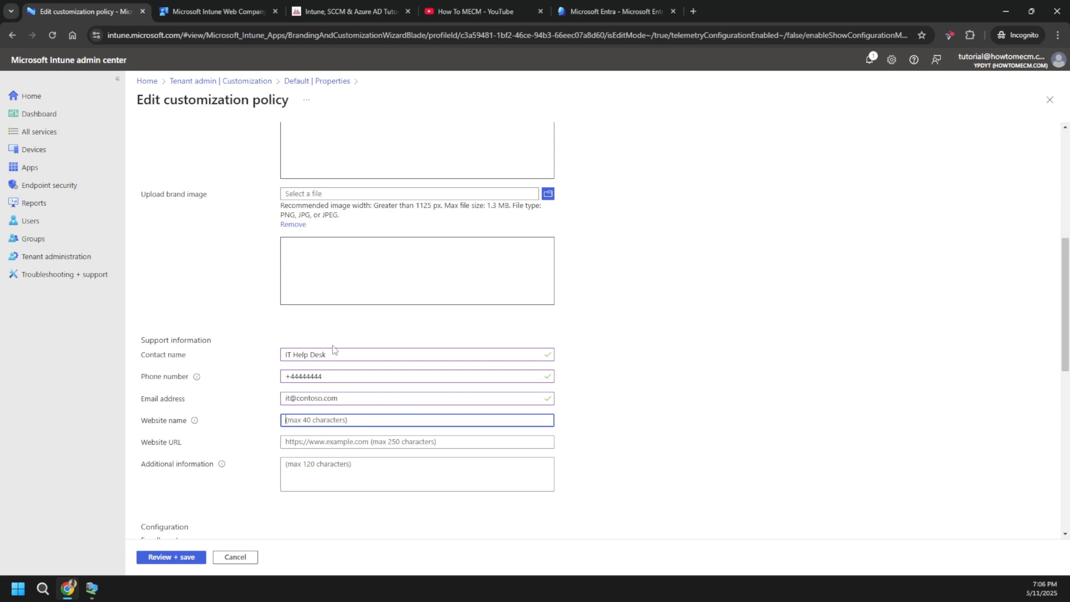
Set the support website name to "Service Now".
type("Jira")
key("BackSpace")
key("BackSpace")
key("BackSpace")
type("Service Now")
key("Tab")
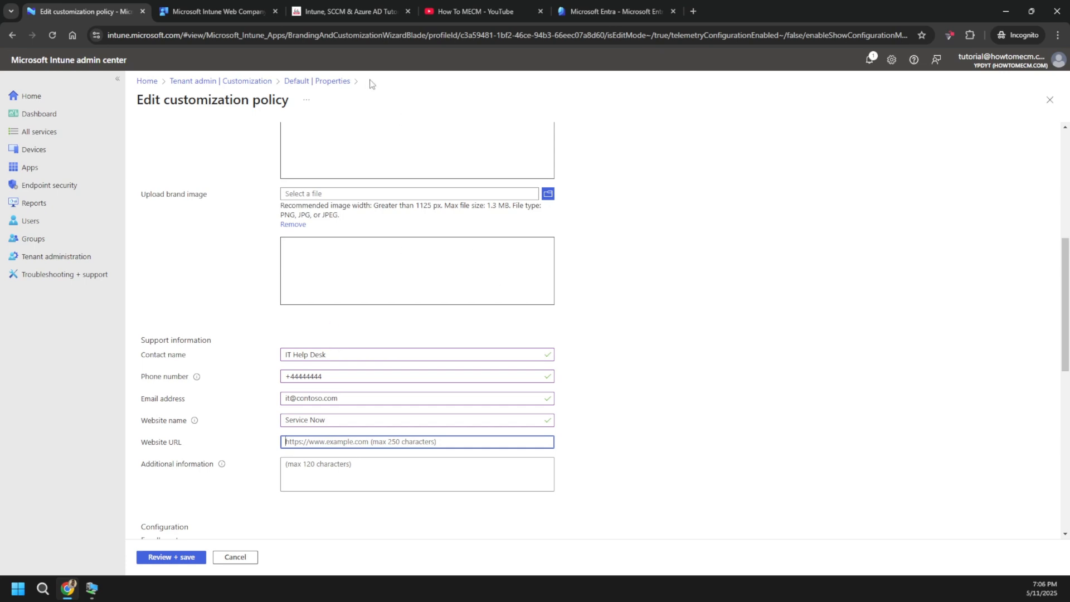
left_click(343, 12)
left_click(225, 40)
key("ctrl+c")
left_click(86, 11)
key("ctrl+v")
left_click(327, 478)
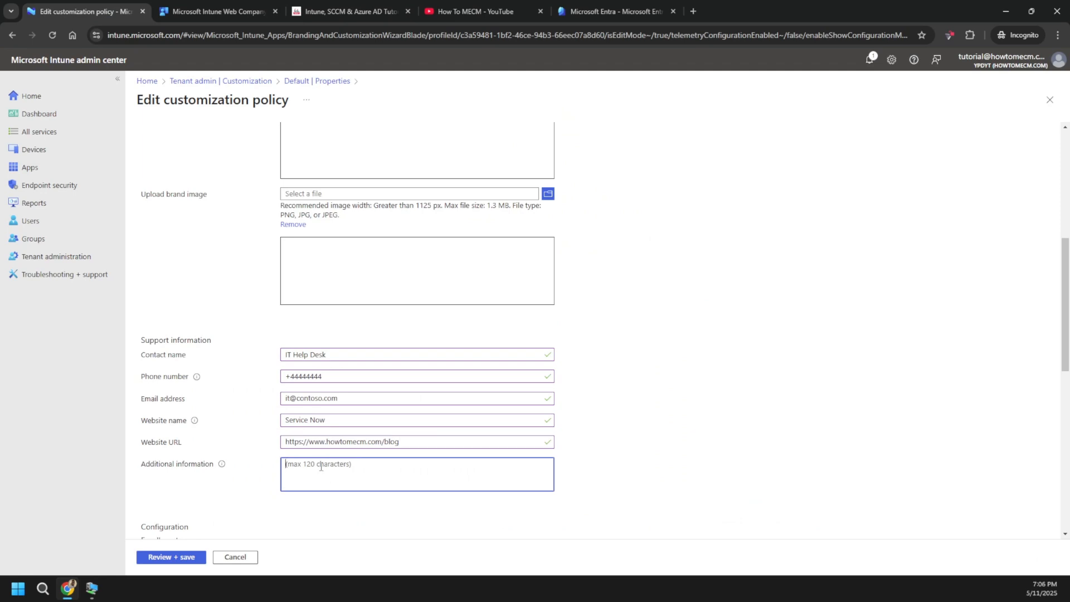
type("this is the website to raise tickets")
scroll(201, 375, "down", 4)
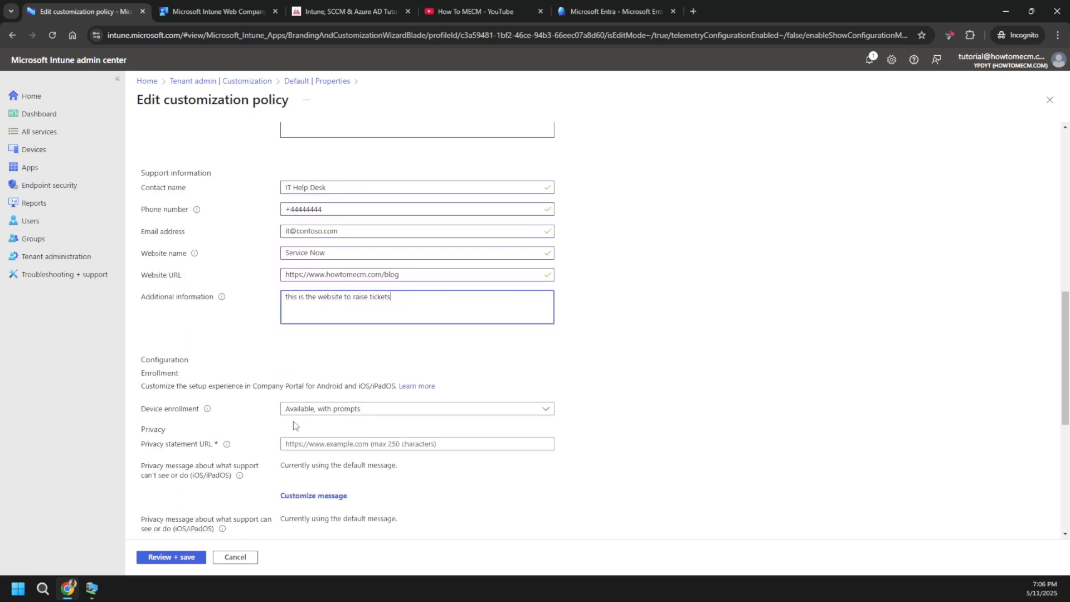
scroll(232, 427, "down", 2)
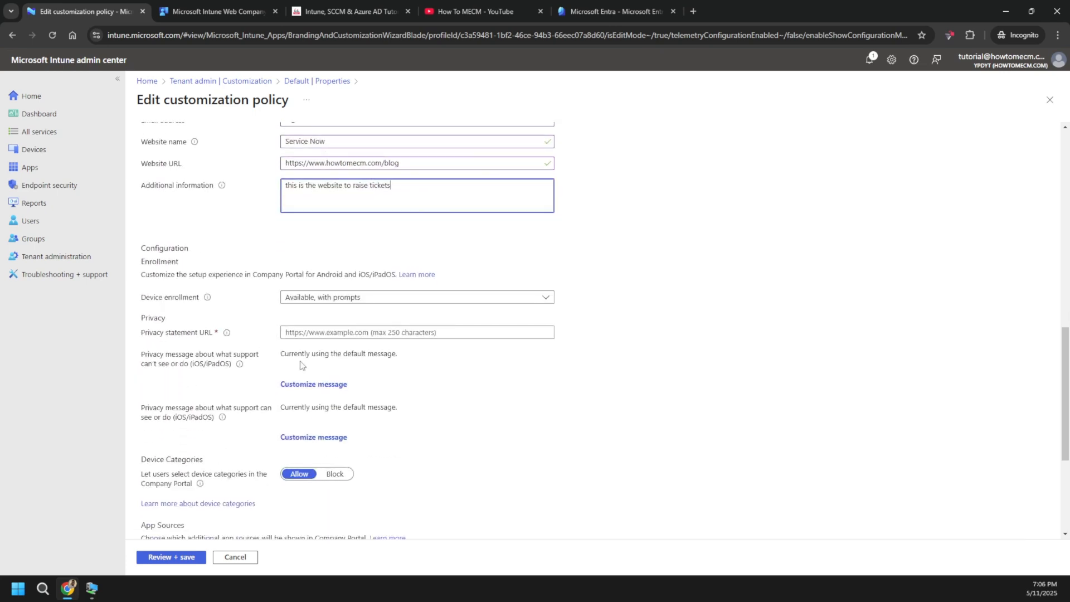
left_click(330, 333)
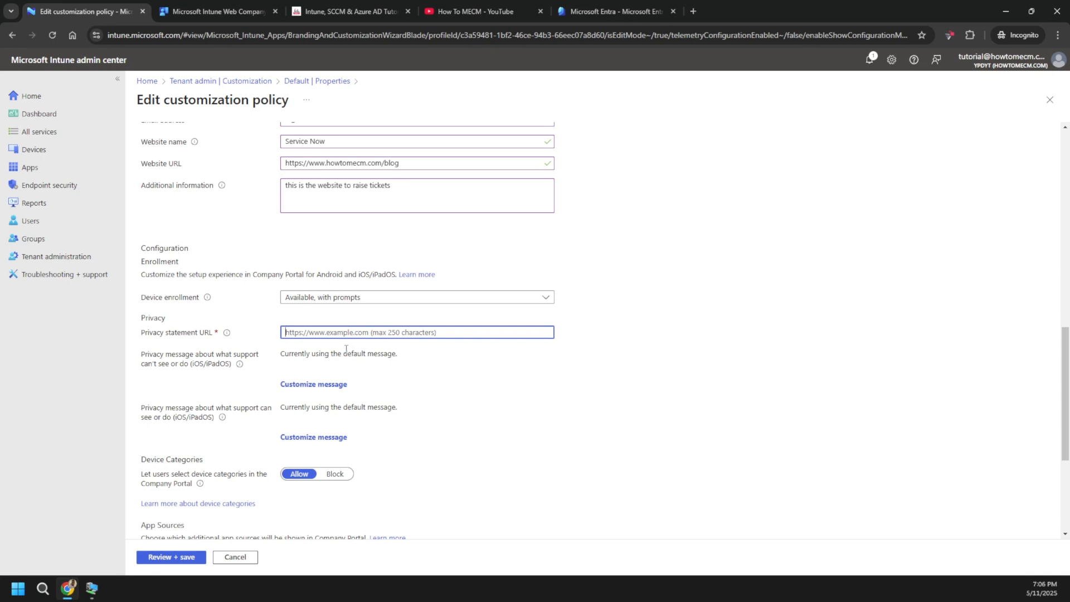
key("ctrl+v")
Under App Sources, set both Office Online Applications and Microsoft Entra enterprise applications to Show.
mouse_move(243, 371)
scroll(239, 441, "down", 2)
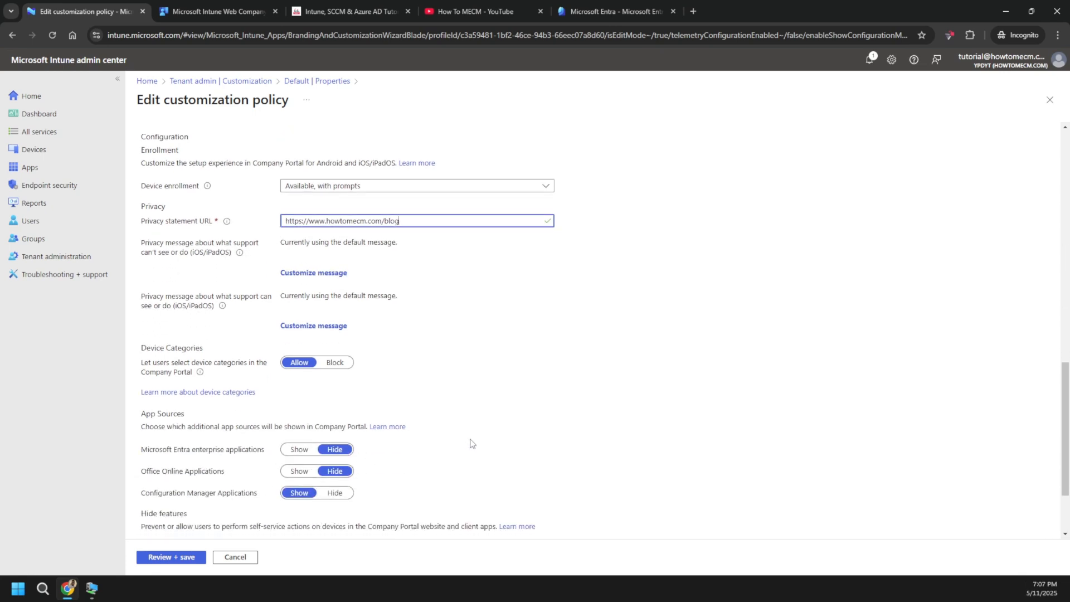
scroll(251, 424, "down", 2)
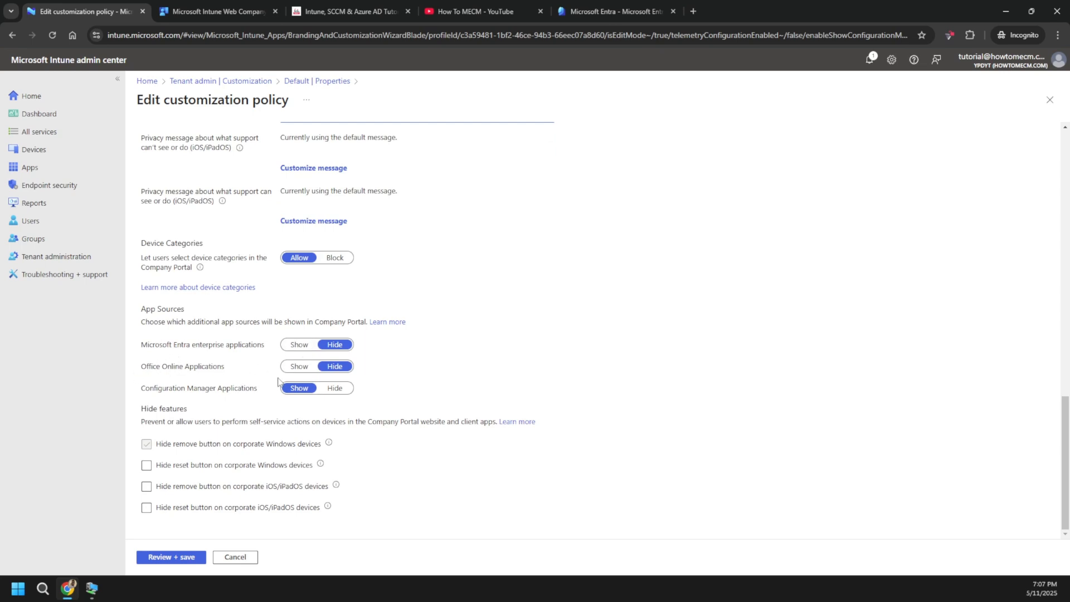
left_click(299, 366)
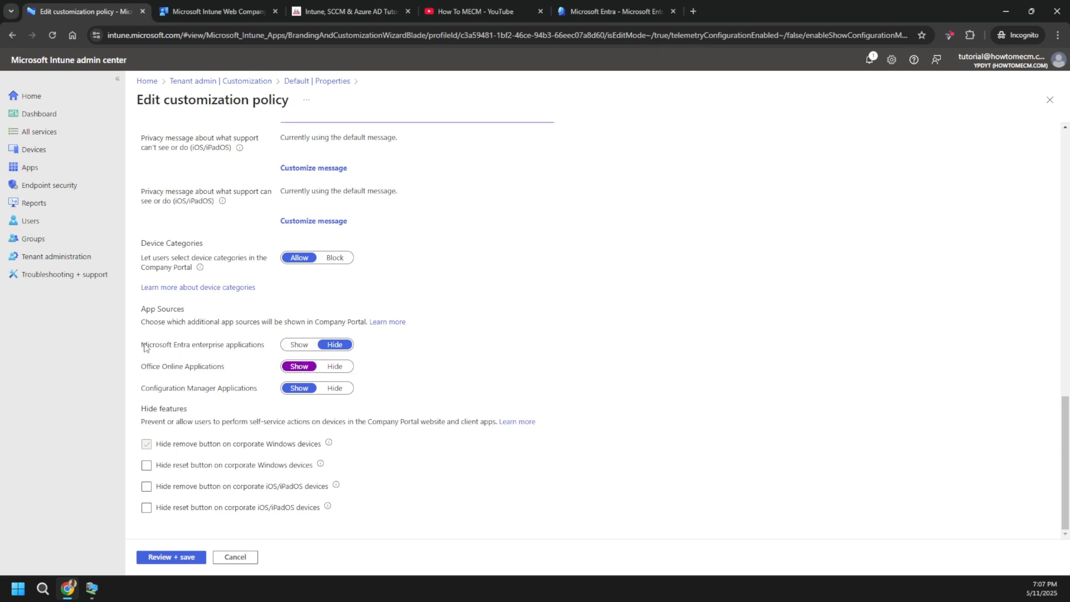
left_click_drag(144, 347, 275, 343)
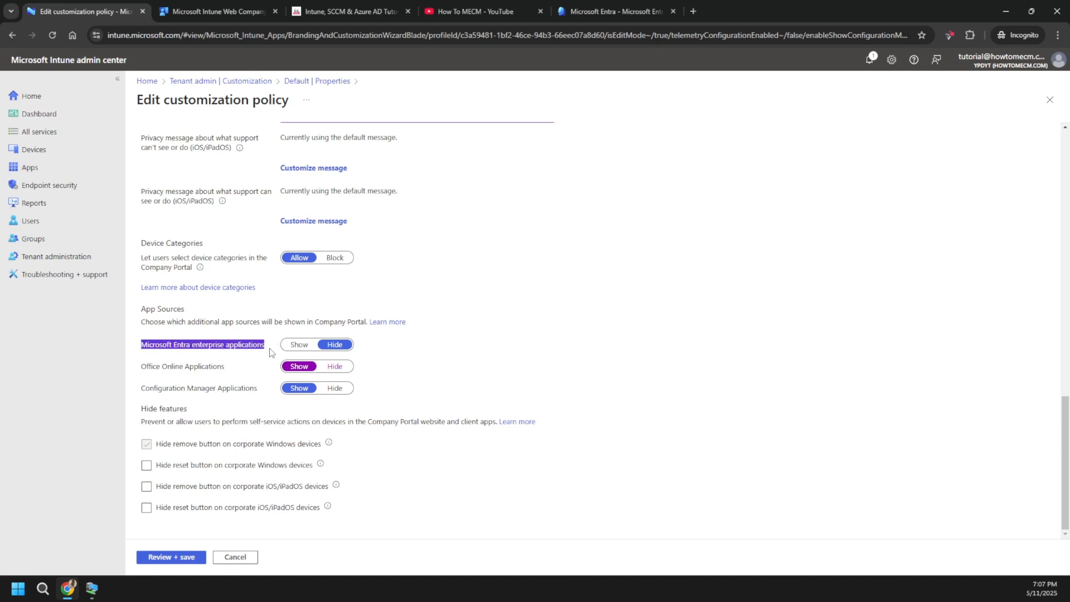
left_click(272, 353)
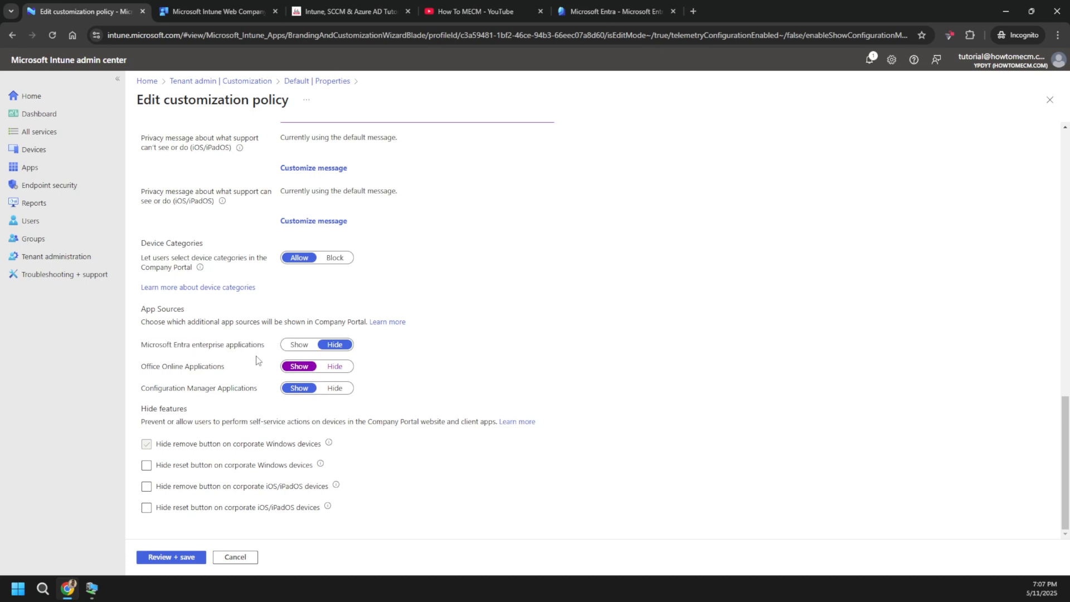
left_click(301, 346)
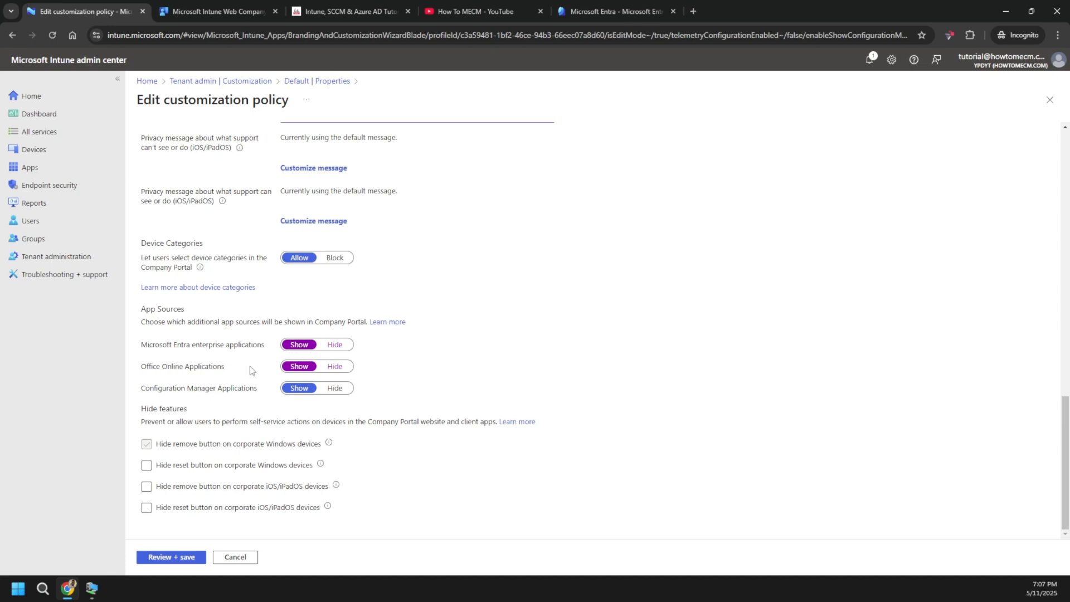
Hide the reset button on corporate Windows devices and both the remove and reset buttons on corporate iOS/iPadOS devices.
left_click(174, 469)
left_click(175, 468)
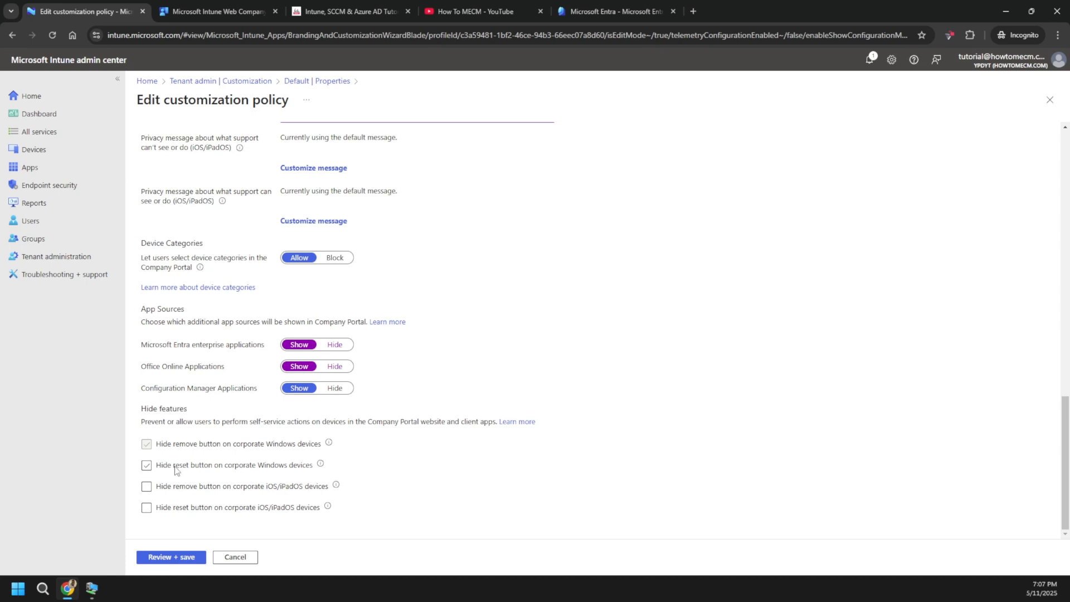
left_click(226, 488)
left_click(180, 473)
left_click(212, 491)
left_click(203, 512)
mouse_move(335, 489)
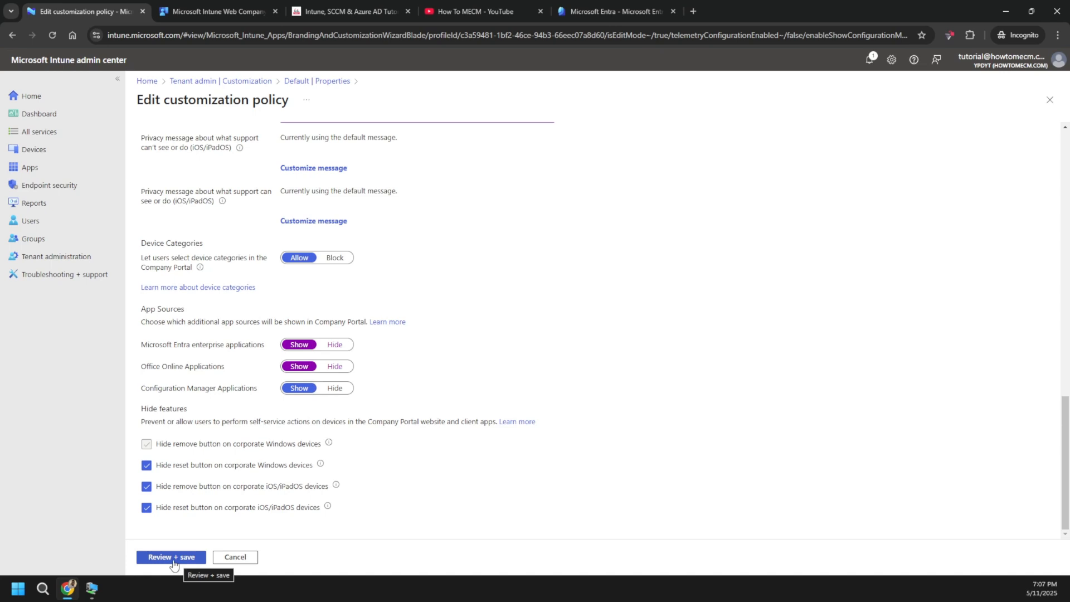
Review the device enrollment choices and the note on which platforms the enrollment setup experience applies to.
scroll(254, 538, "up", 5)
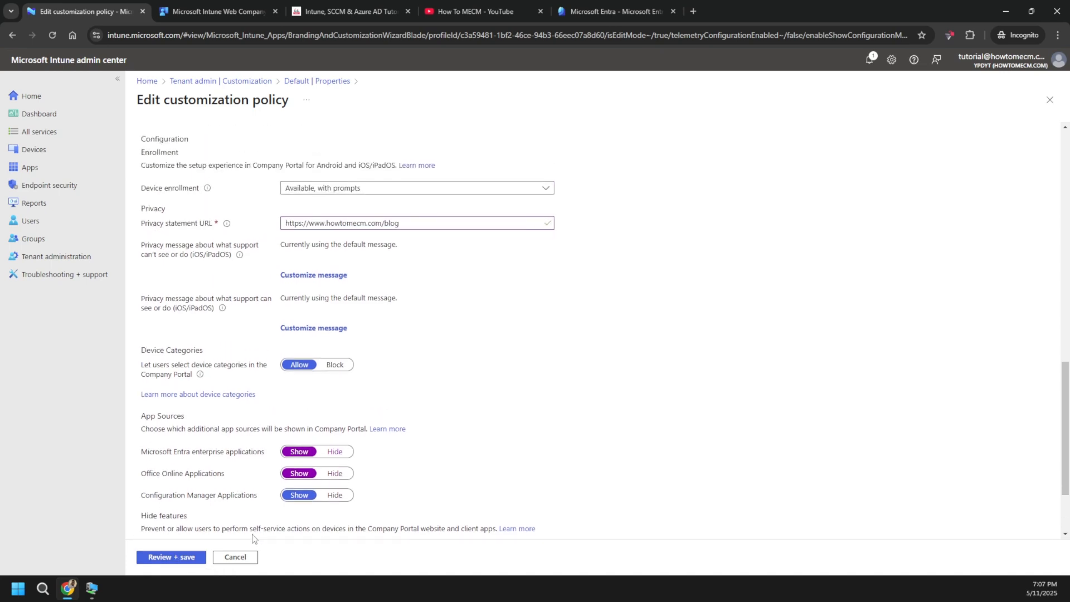
scroll(254, 536, "up", 3)
scroll(262, 535, "down", 4)
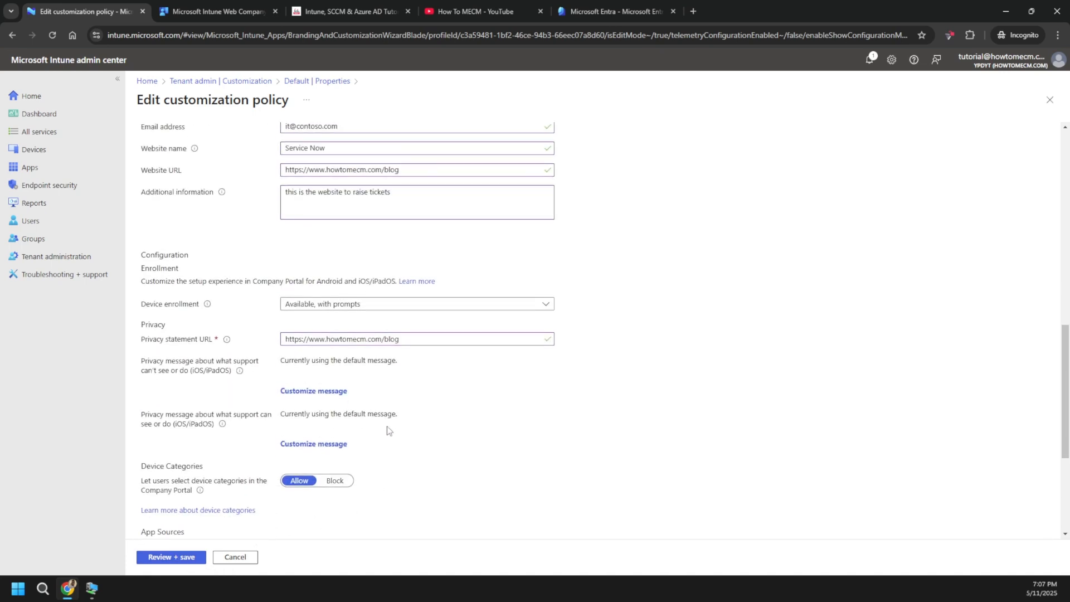
left_click(319, 302)
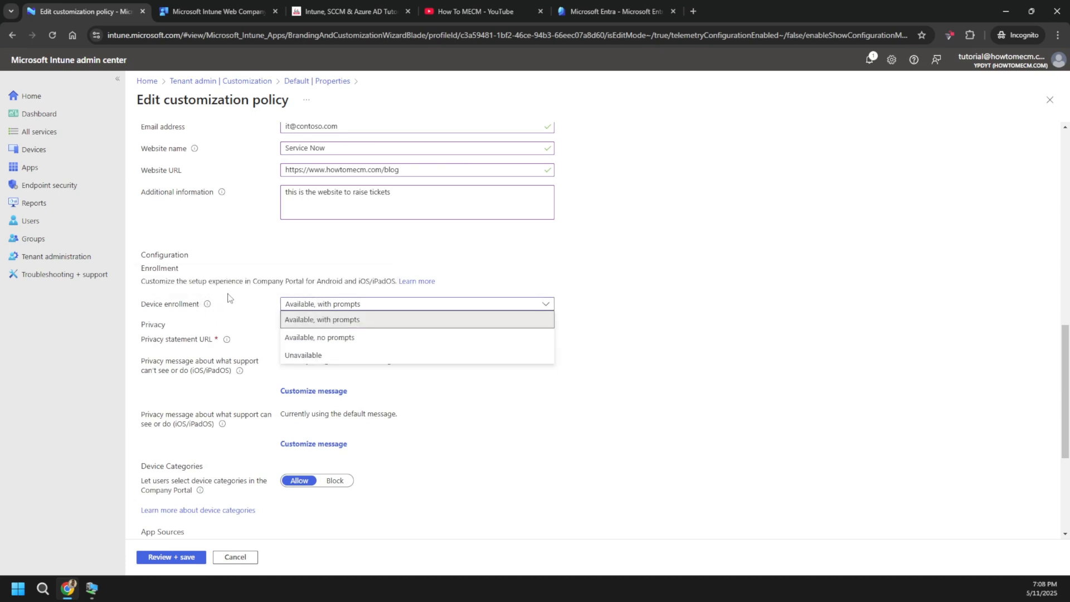
left_click(248, 302)
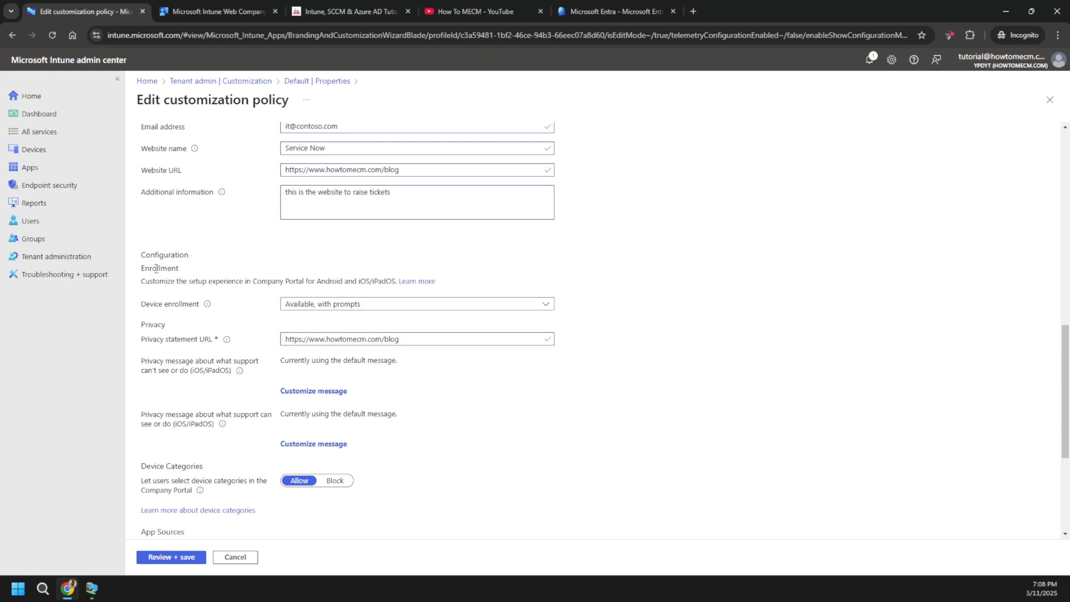
left_click_drag(142, 263, 392, 280)
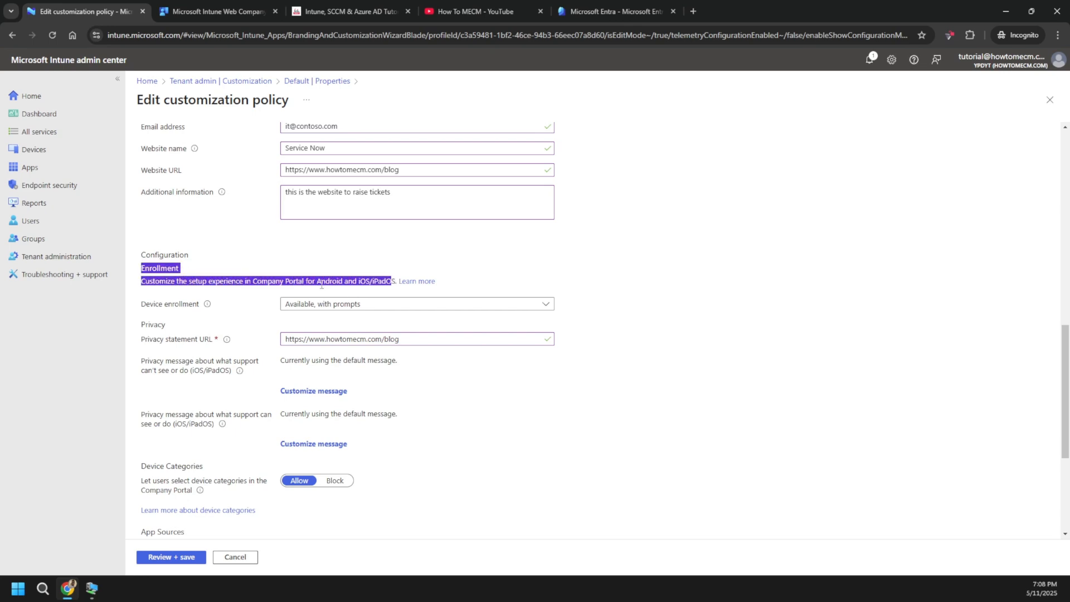
double_click(328, 281)
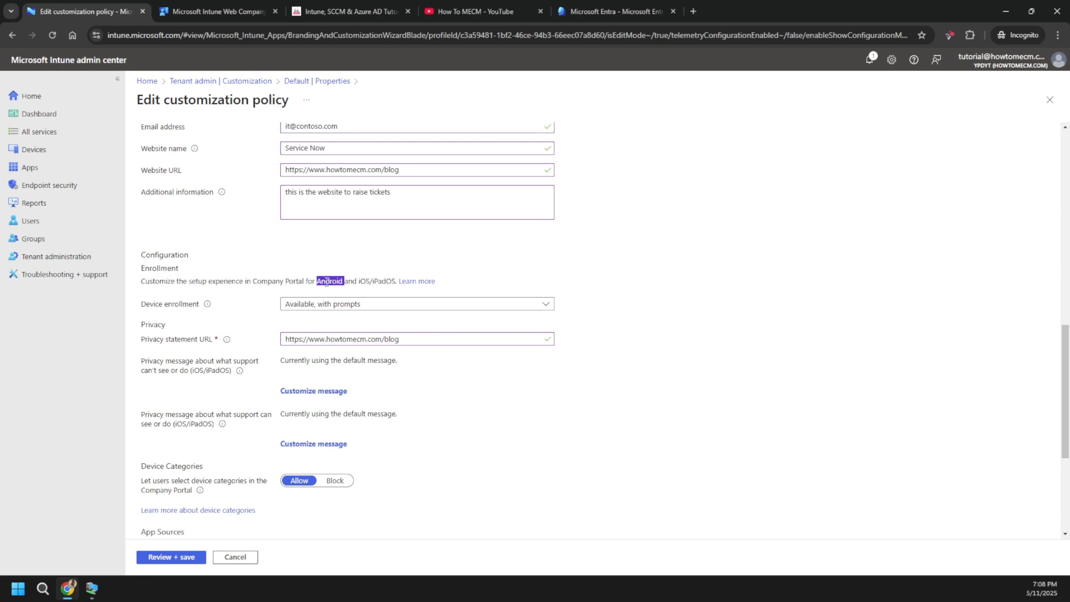
left_click_drag(297, 281, 393, 279)
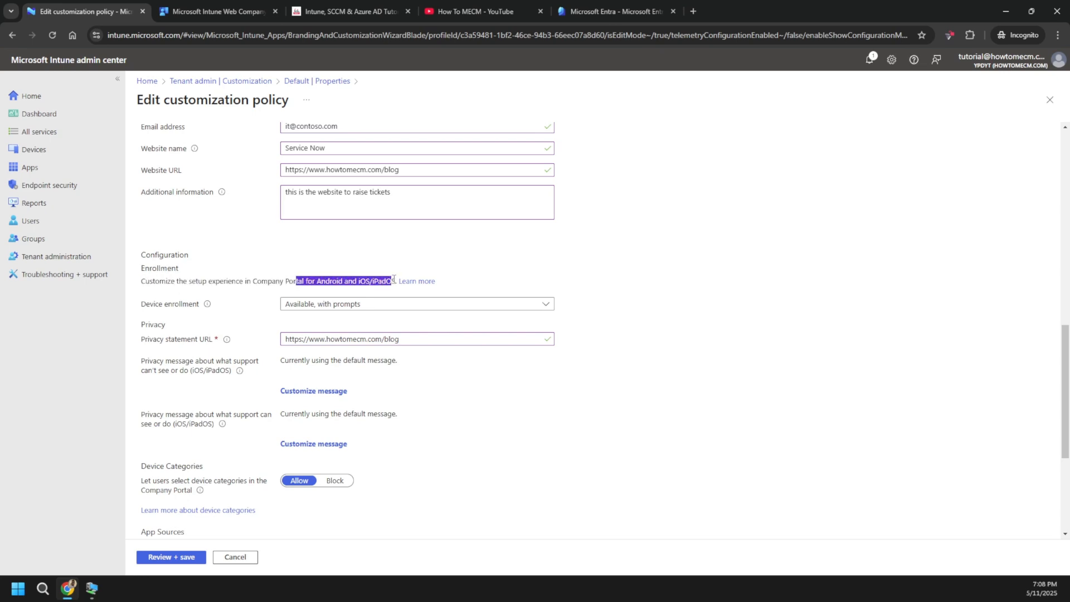
Review the edited customization policy and save it.
scroll(301, 373, "down", 3)
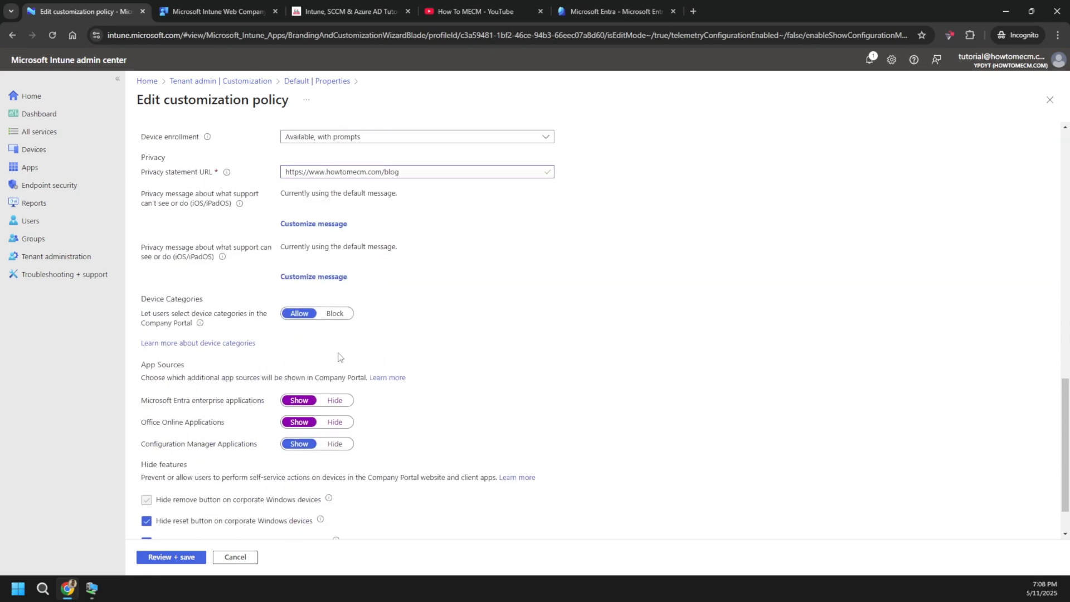
scroll(442, 343, "down", 1)
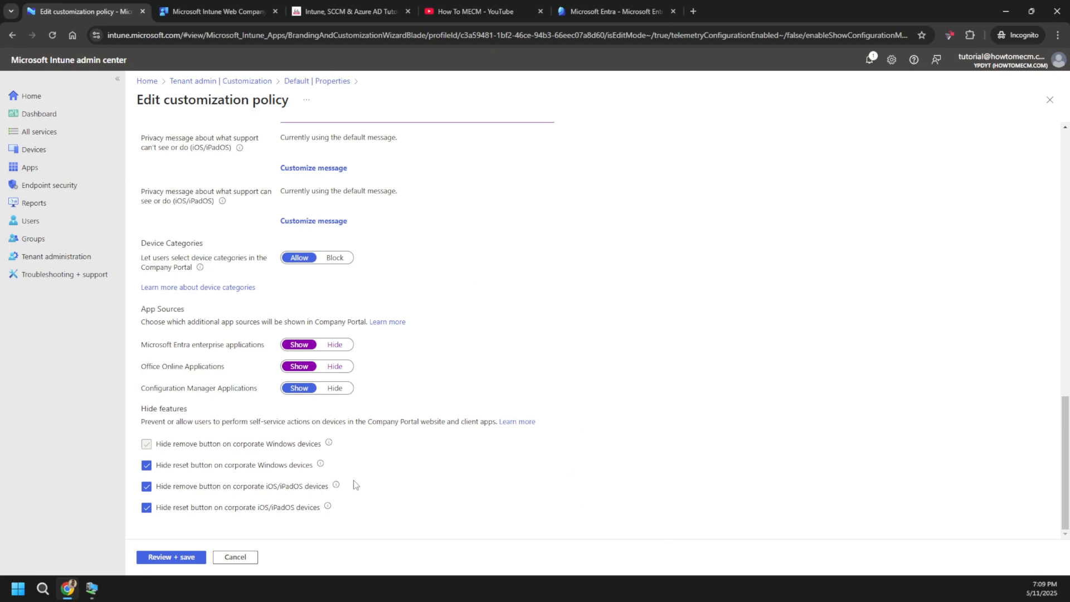
left_click(162, 558)
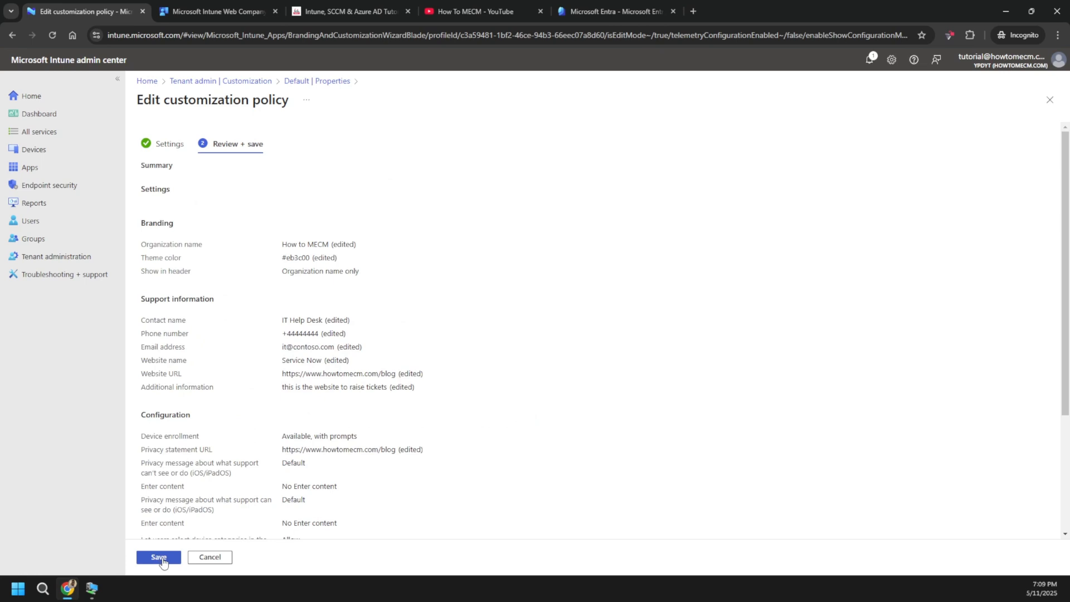
left_click(160, 559)
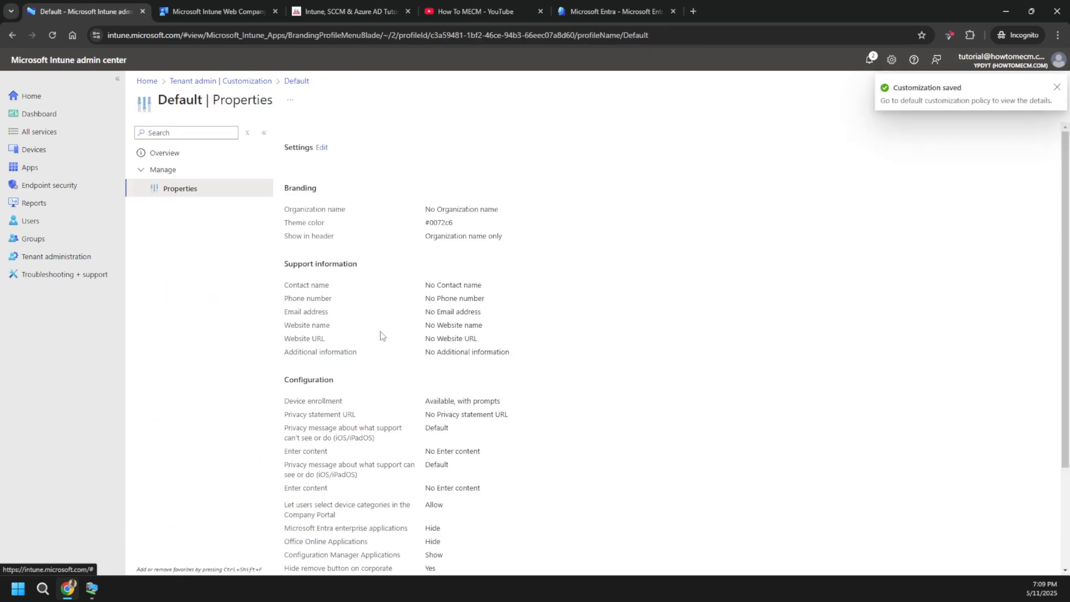
Return to the tenant's Customization page and preview the customization on the Company Portal website.
left_click(178, 160)
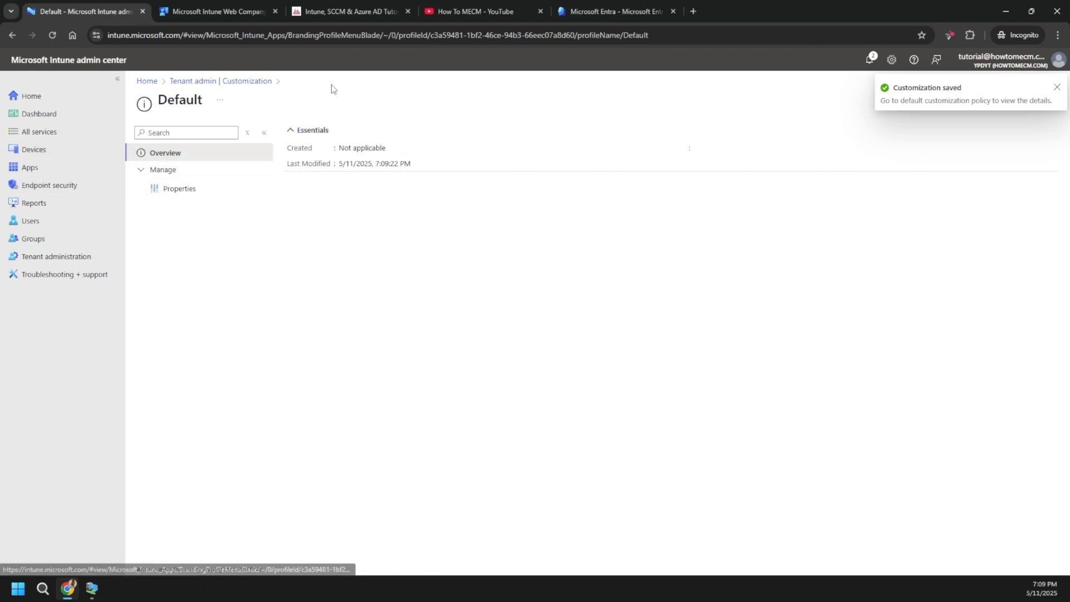
left_click(249, 82)
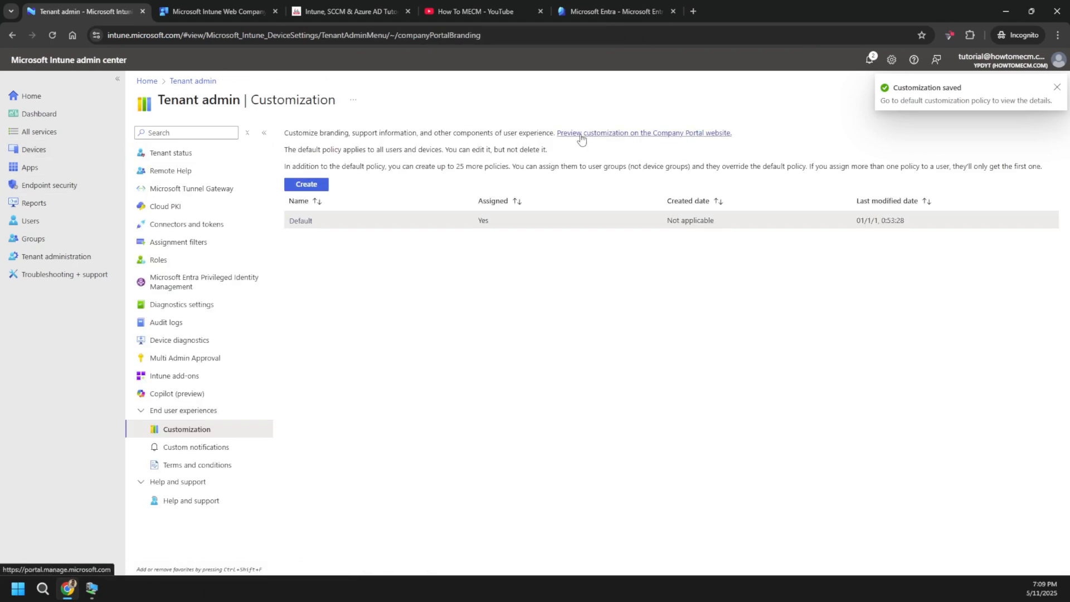
left_click(611, 137)
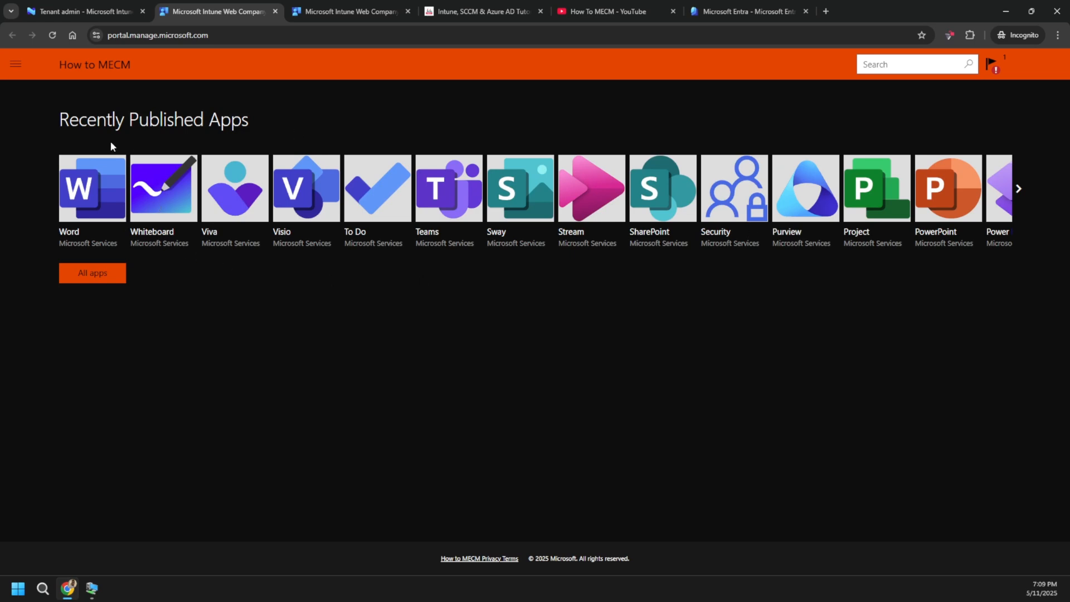
left_click_drag(59, 119, 265, 118)
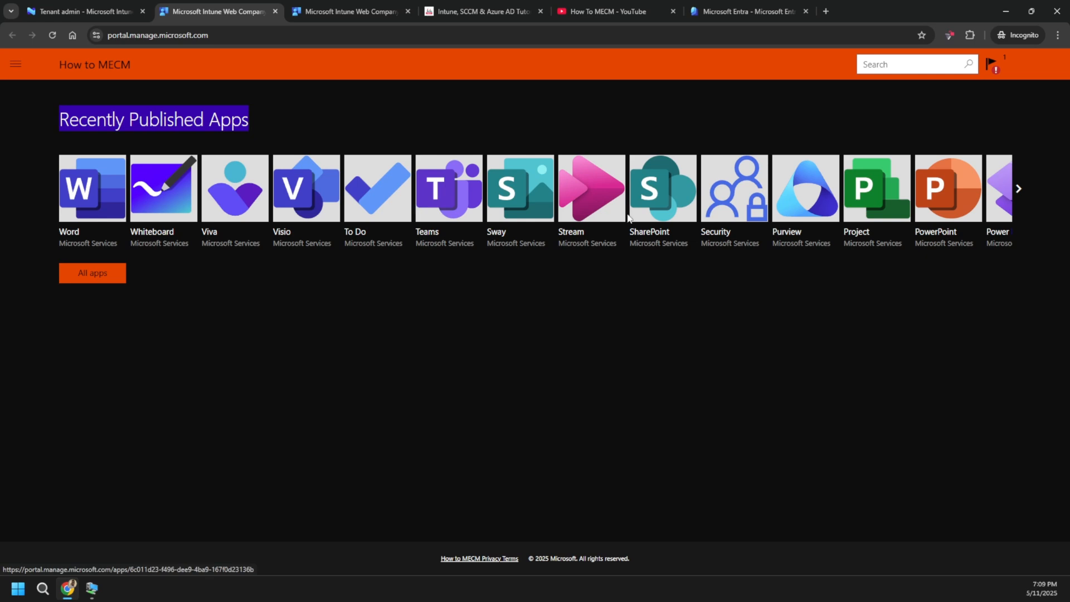
Browse further through the recently published apps, launch Lists in the browser, and return to the Company Portal website.
left_click(1019, 190)
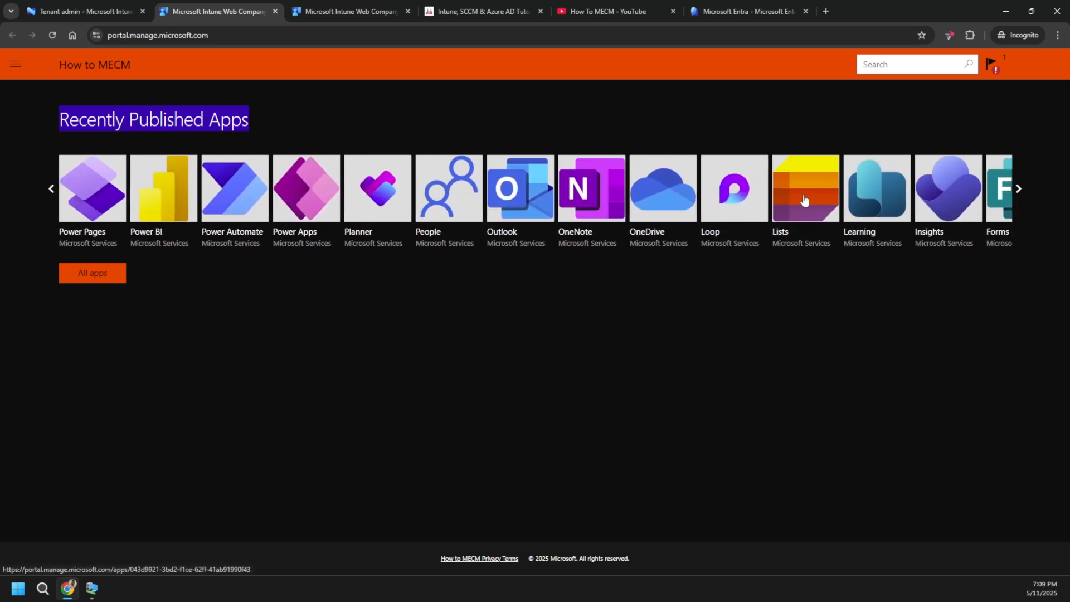
left_click(804, 201)
left_click(189, 185)
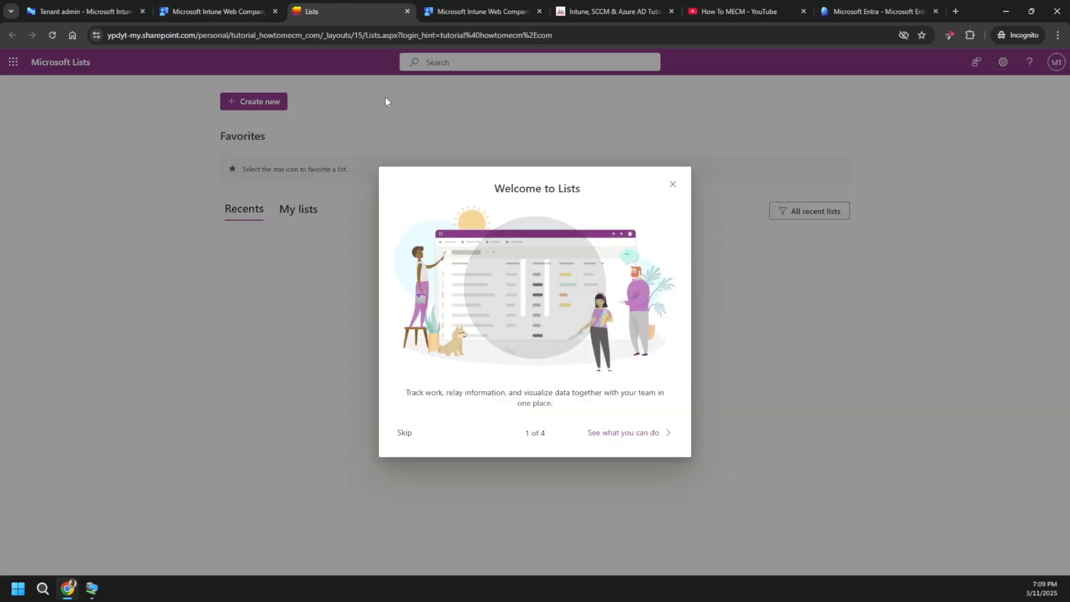
left_click(212, 5)
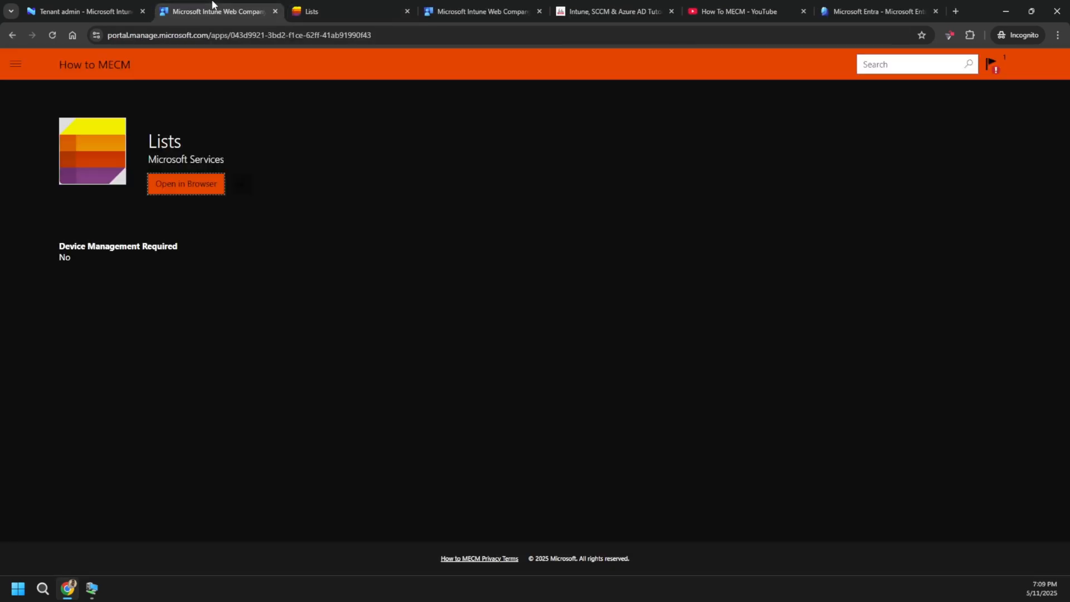
Switch to the Windows 11 virtual machine, browse all apps in its Company Portal, and show the machine full screen.
left_click(92, 589)
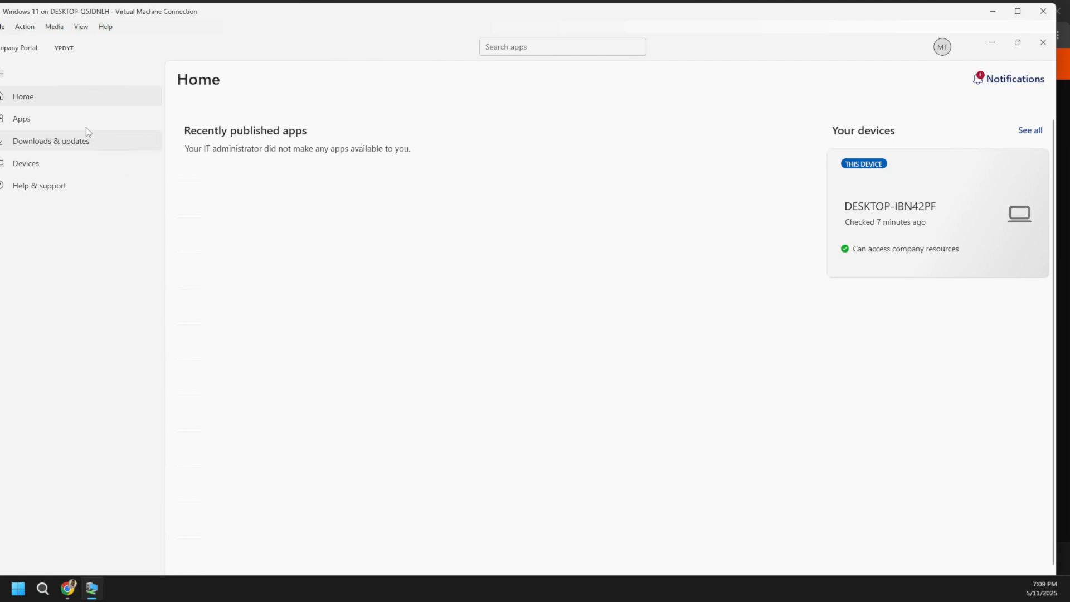
left_click(24, 120)
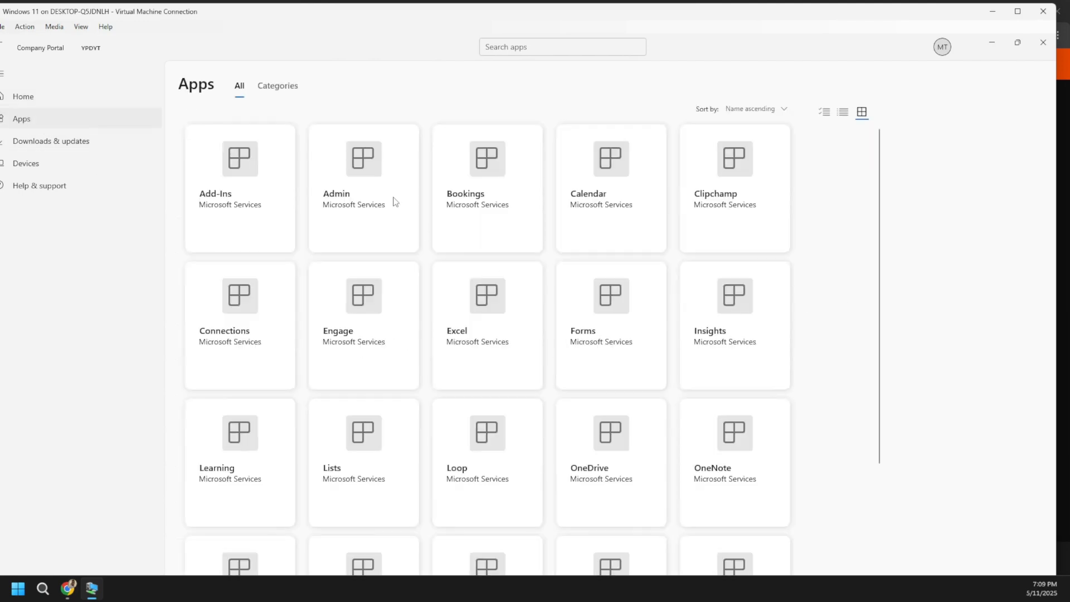
scroll(476, 307, "down", 4)
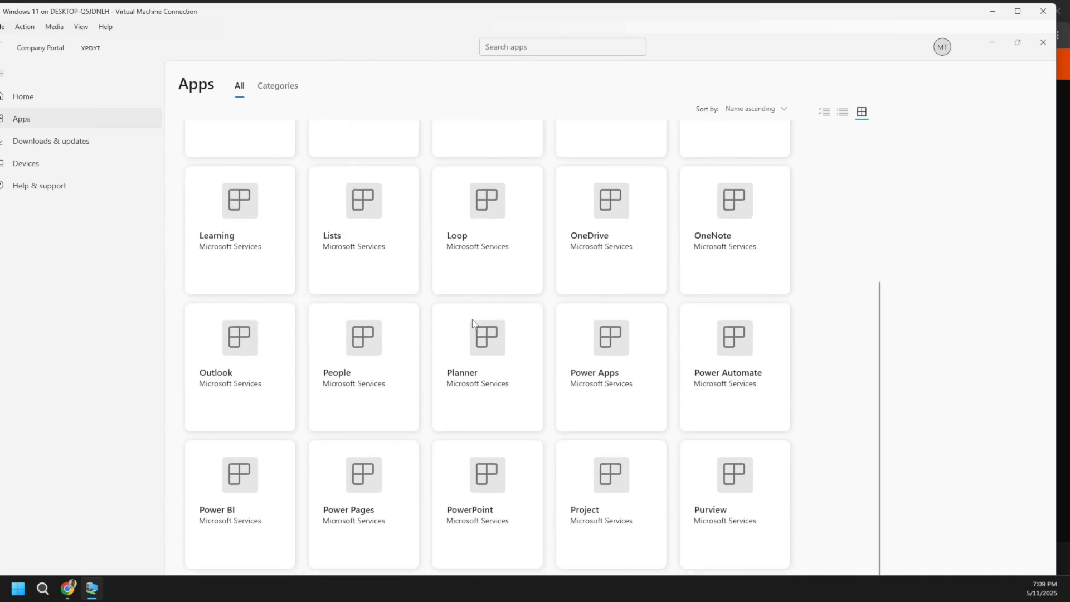
scroll(473, 322, "down", 4)
scroll(500, 433, "up", 7)
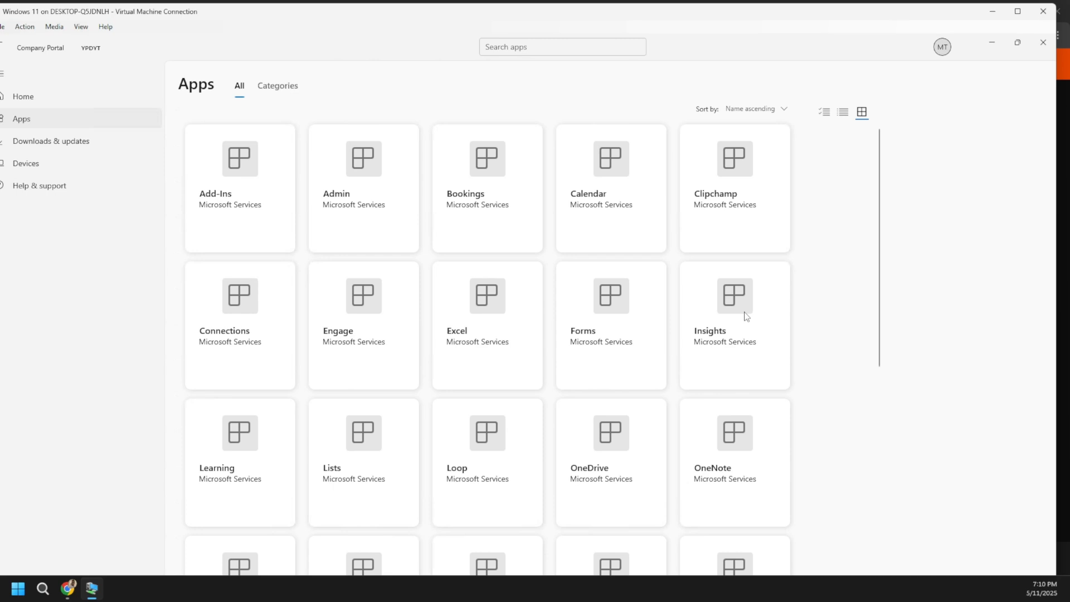
left_click(1017, 12)
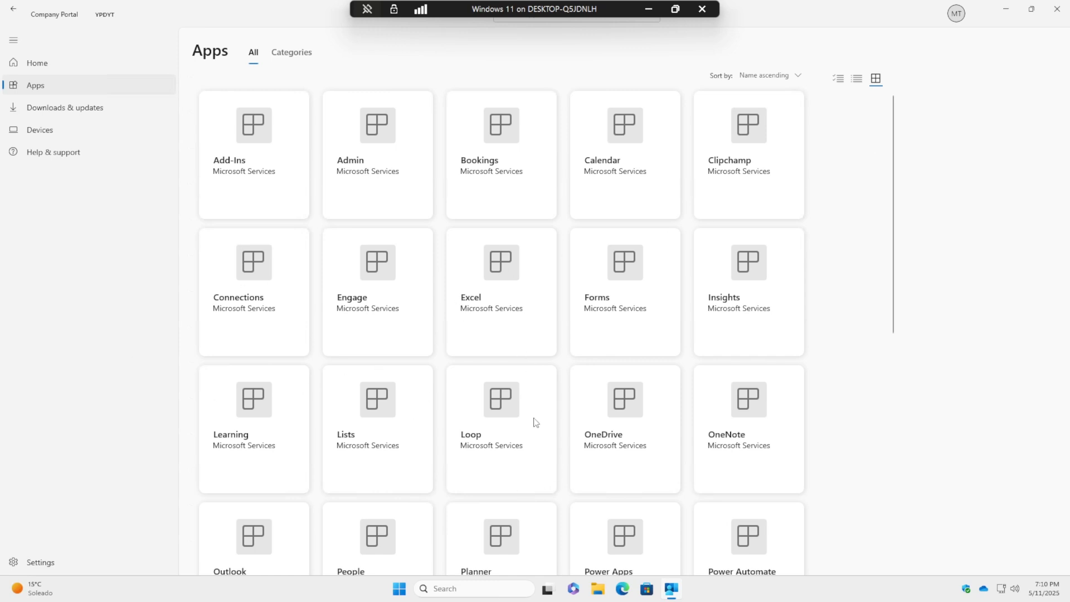
Look through the remaining Company Portal apps, then view the installed apps under Downloads & updates and the registered devices.
scroll(562, 389, "down", 8)
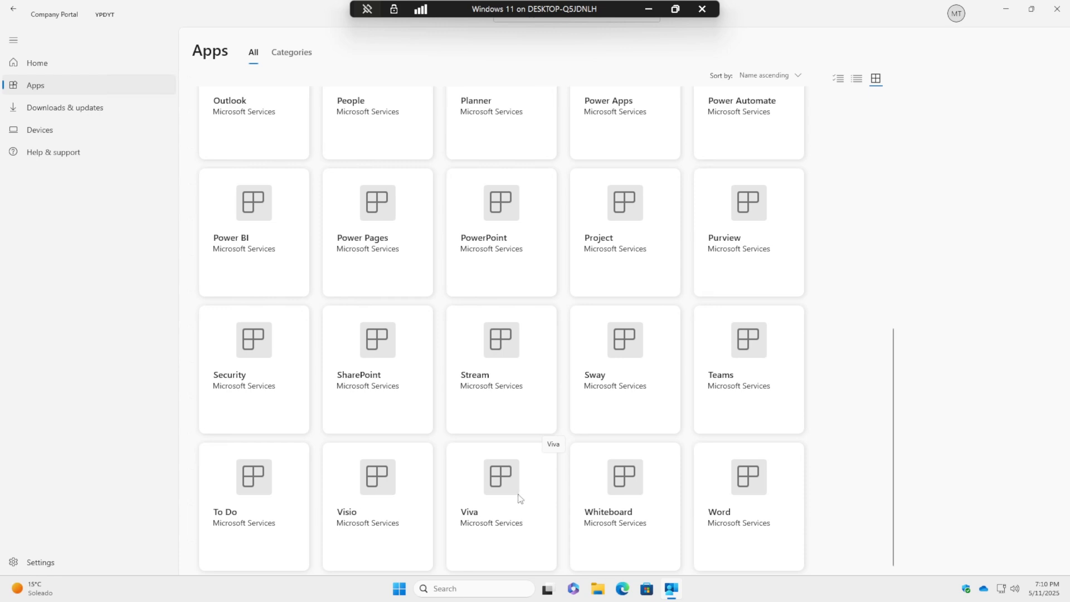
left_click(51, 113)
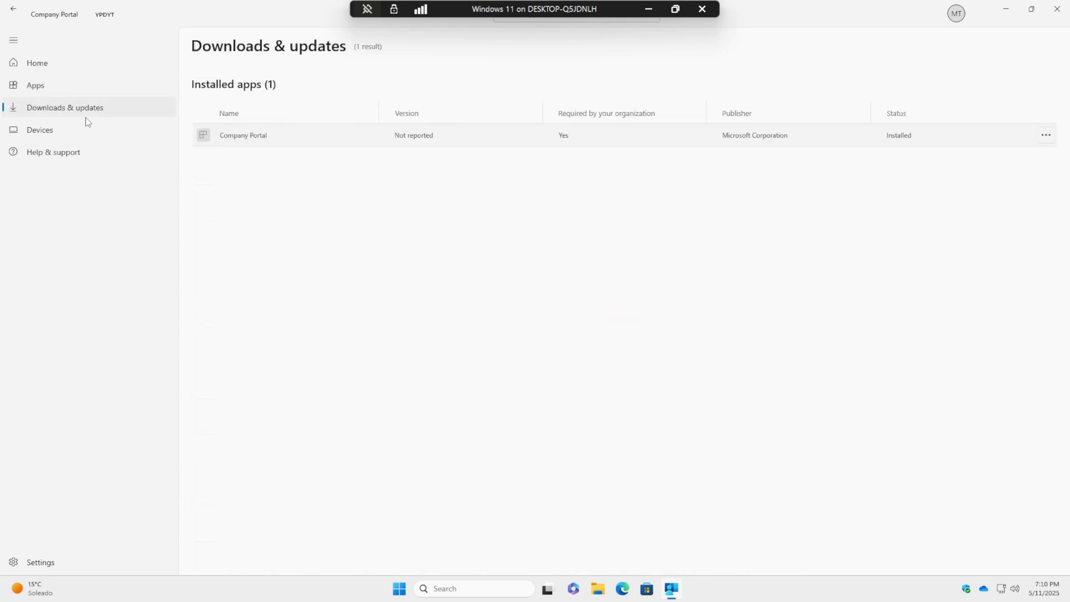
left_click(26, 89)
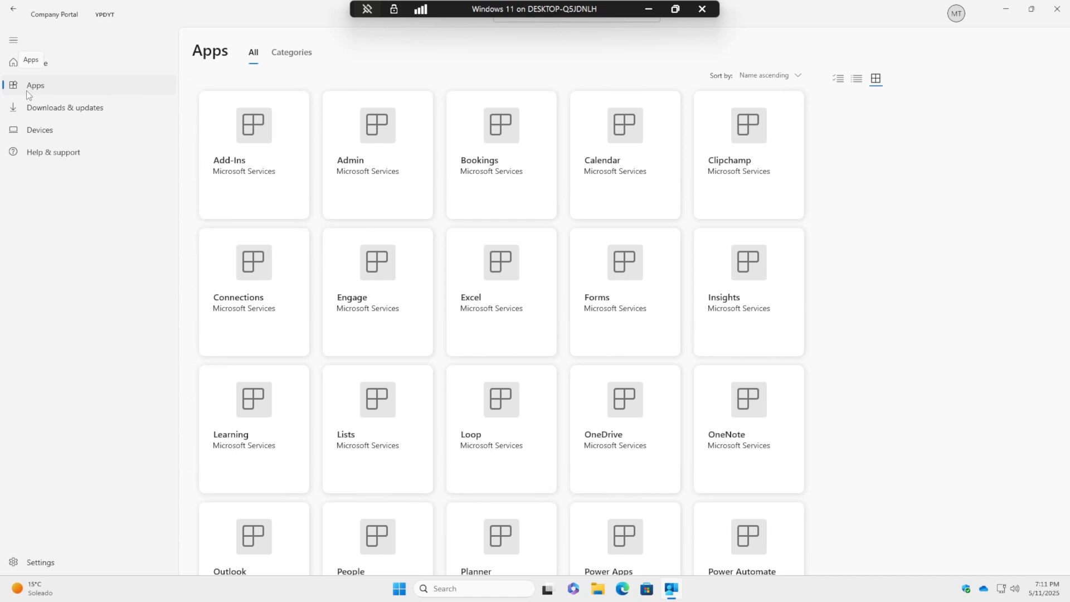
left_click(58, 131)
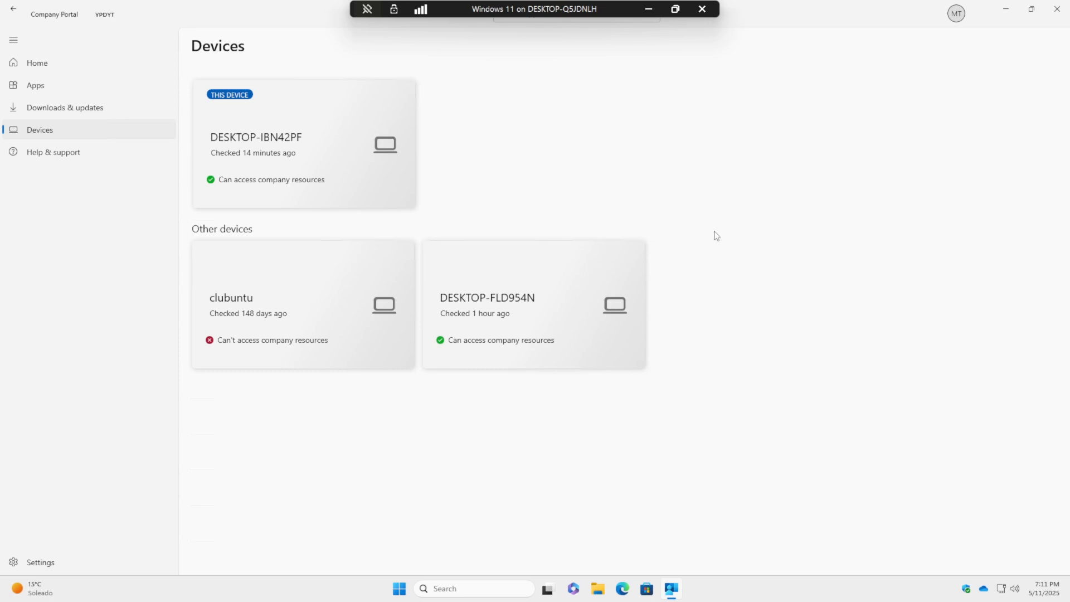
Take the virtual machine out of full screen, switch to Chrome, and dismiss the welcome dialog in the opened Microsoft Lists app.
double_click(509, 10)
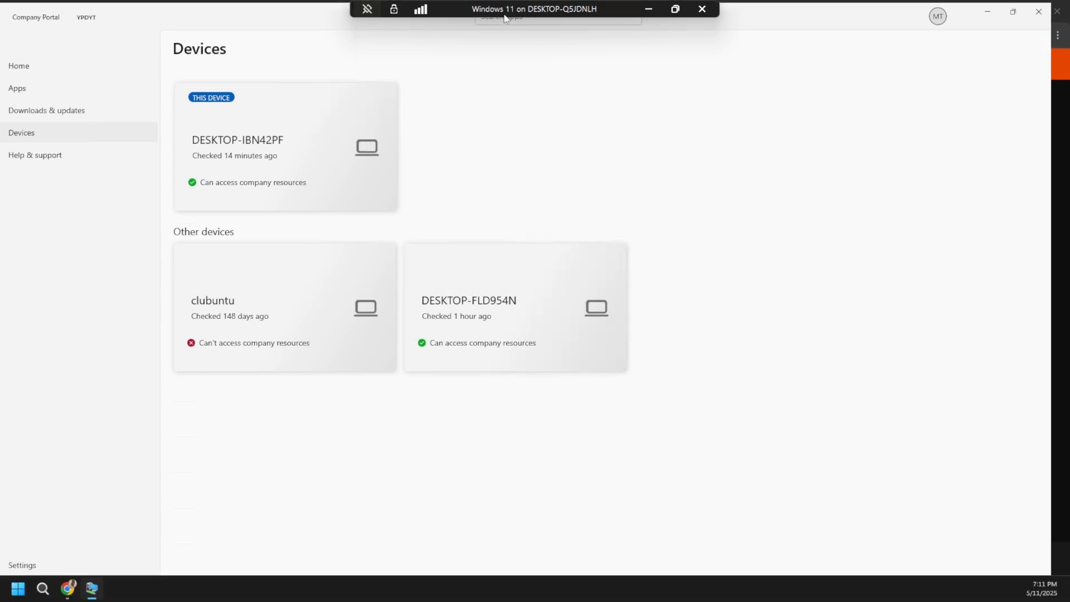
mouse_move(67, 589)
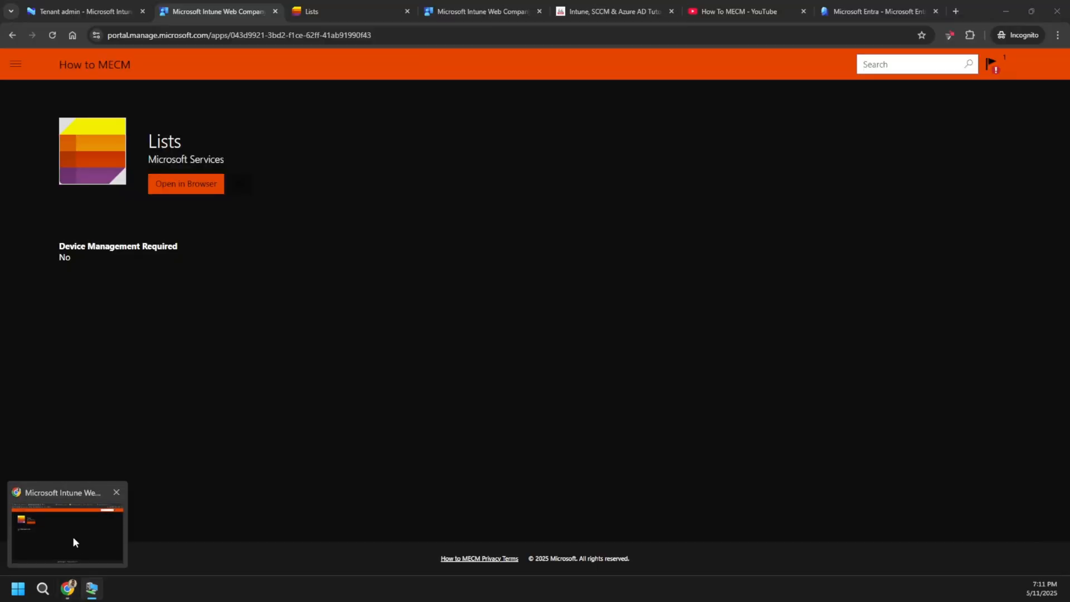
left_click(72, 536)
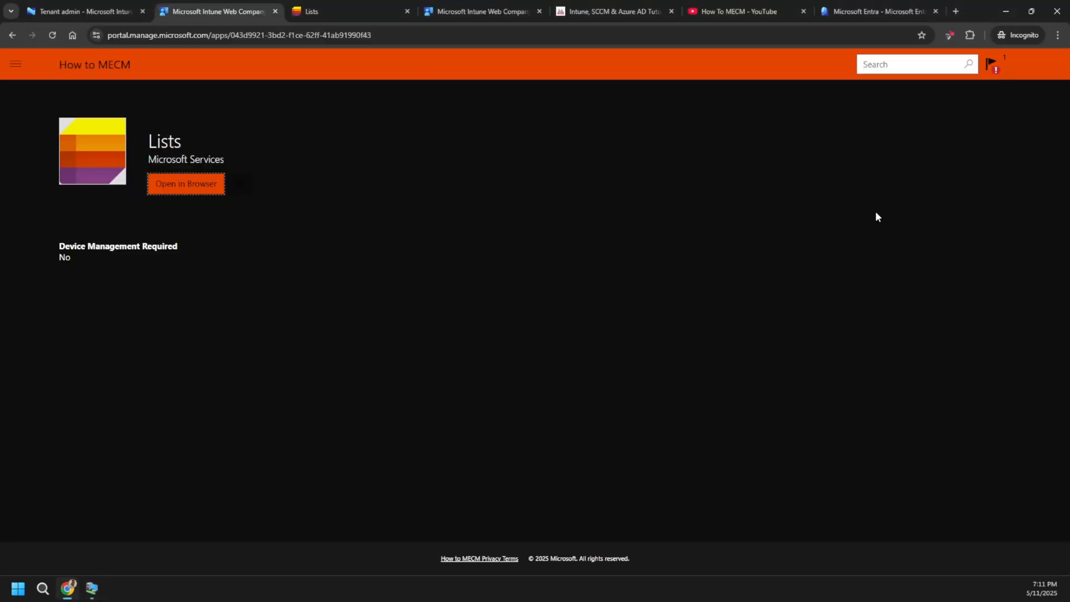
left_click(337, 12)
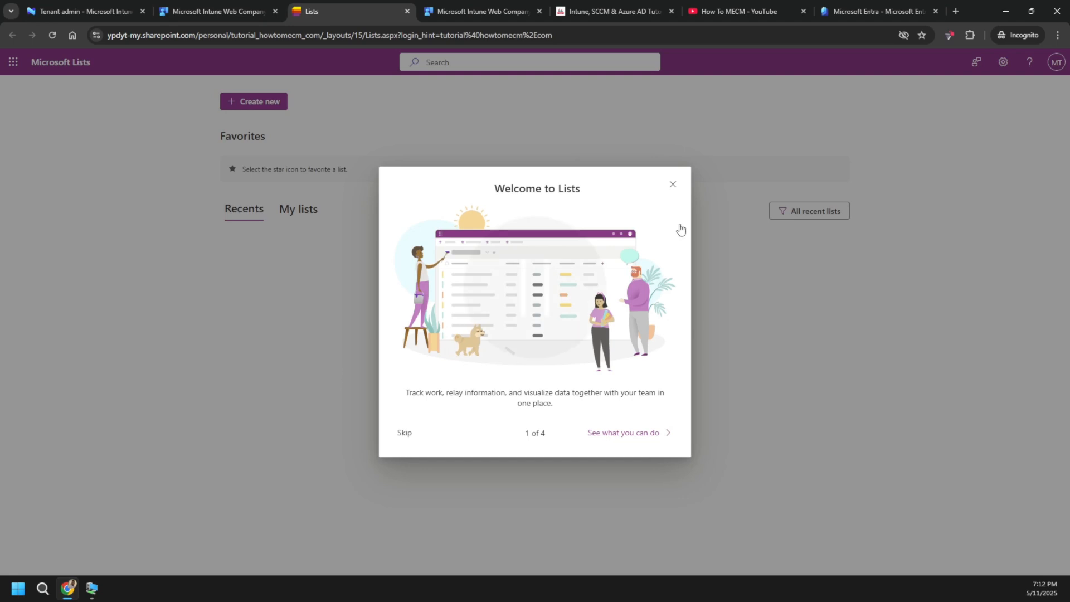
left_click(673, 185)
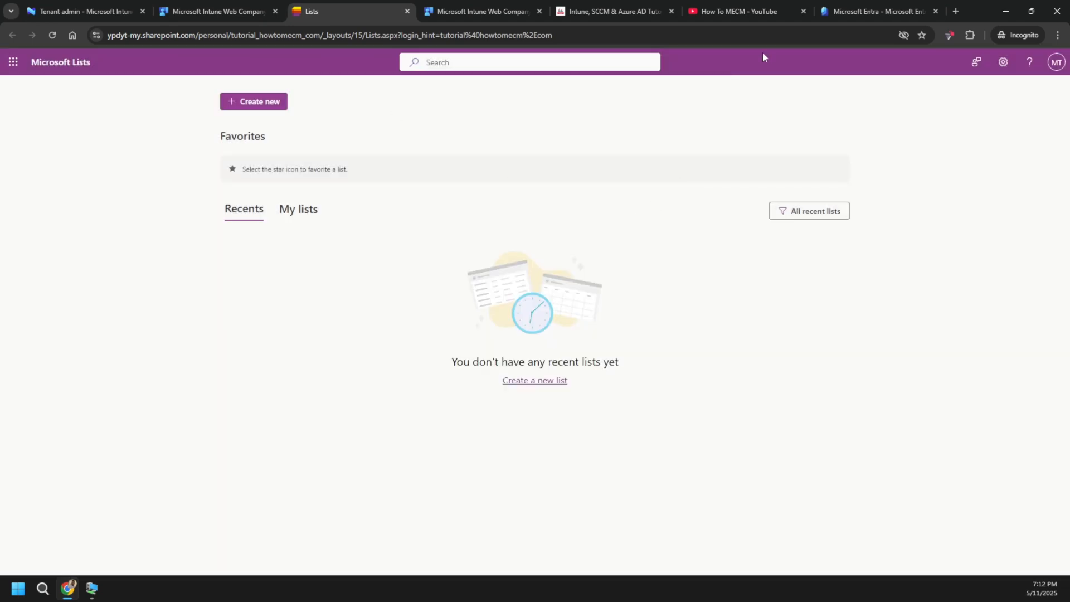
Show the How To MECM YouTube channel and highlight its subscriber count.
left_click(741, 12)
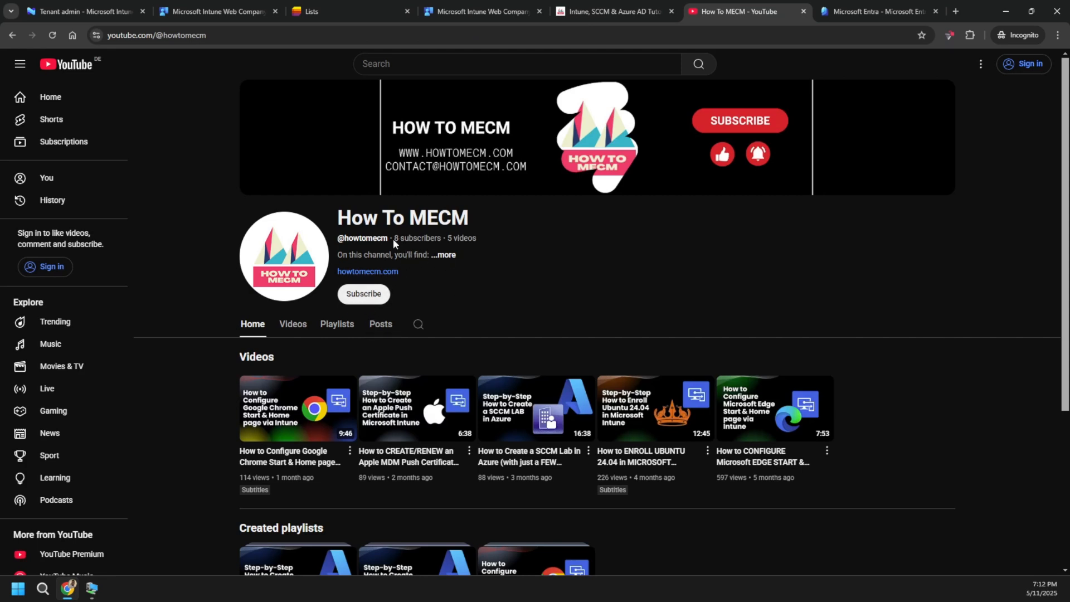
left_click_drag(394, 239, 442, 240)
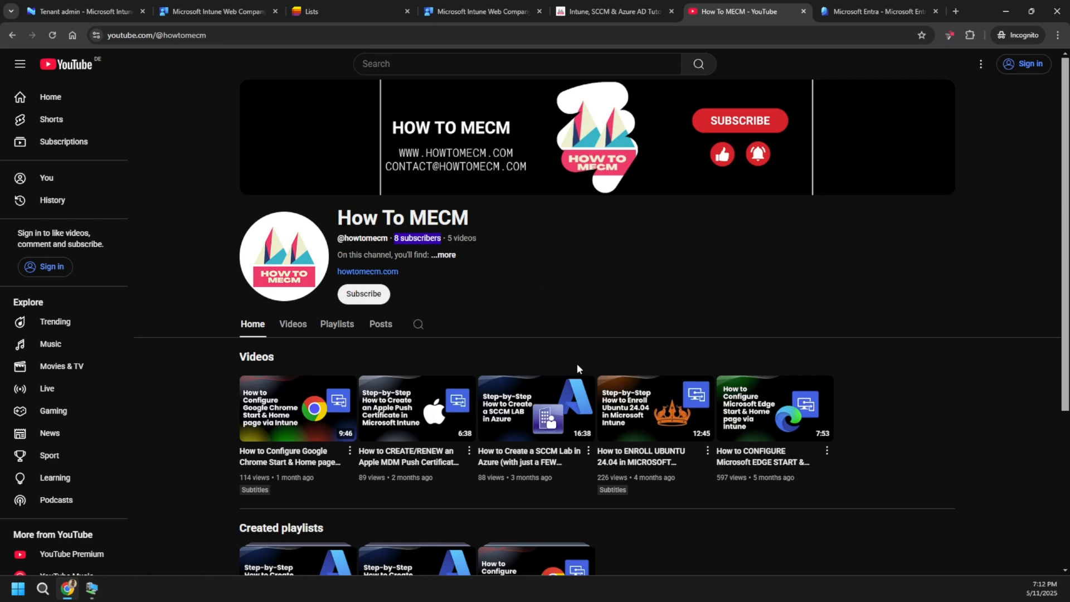